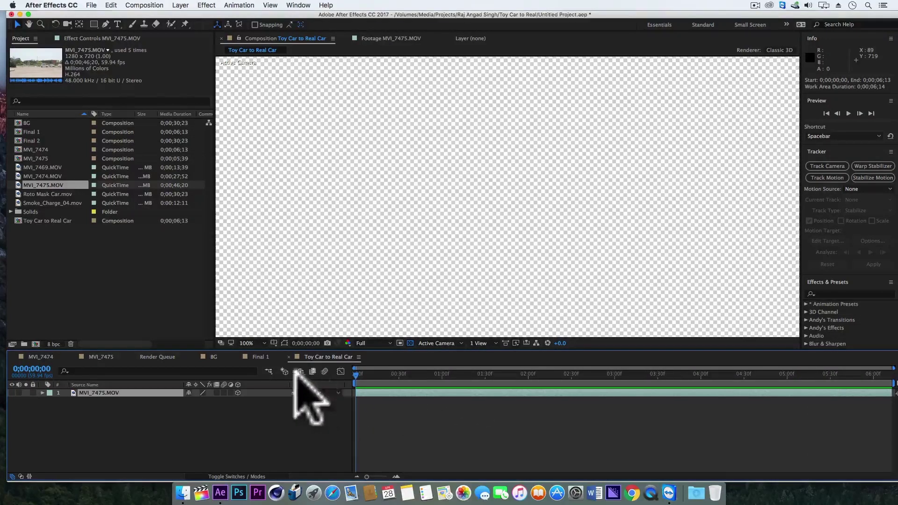
Make the MVI_7475.MOV layer visible, scrub through the clip to review it, and fit the frame in the viewer.
left_click(12, 393)
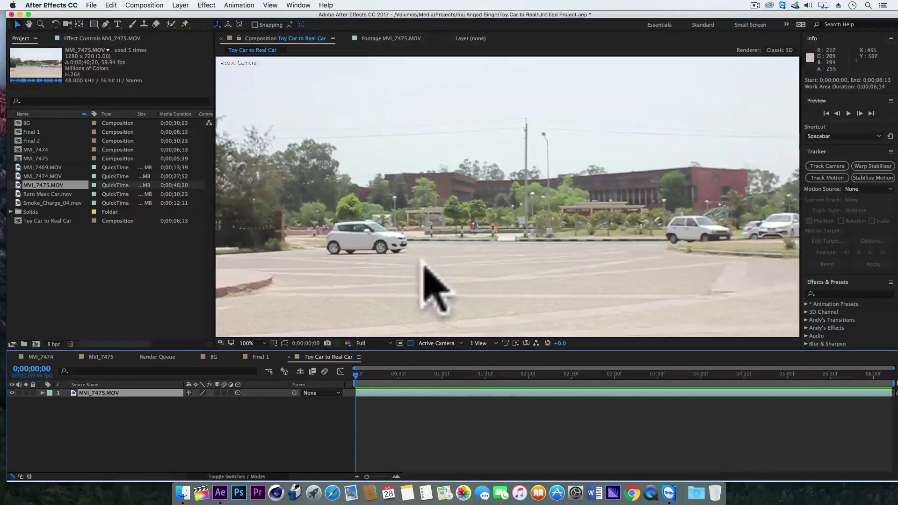
key("comma")
key("comma")
left_click_drag(357, 373, 742, 374)
key("Home")
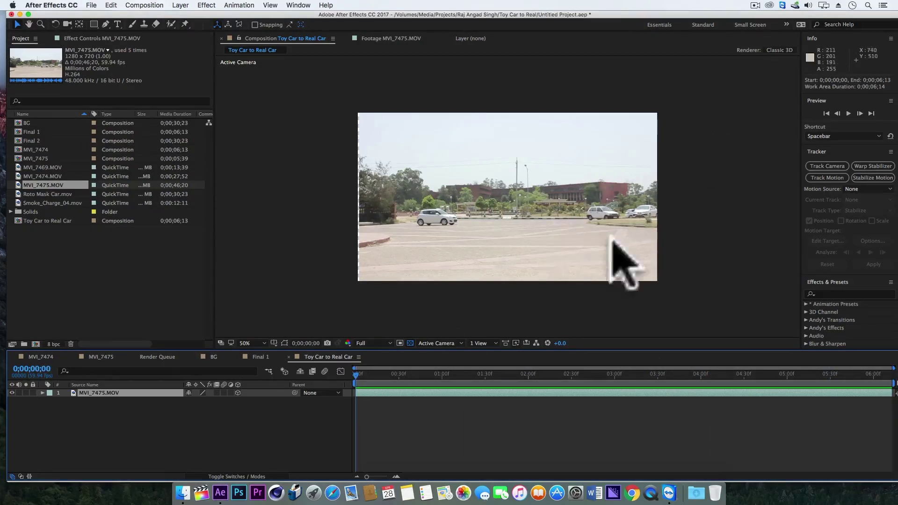
key("slash")
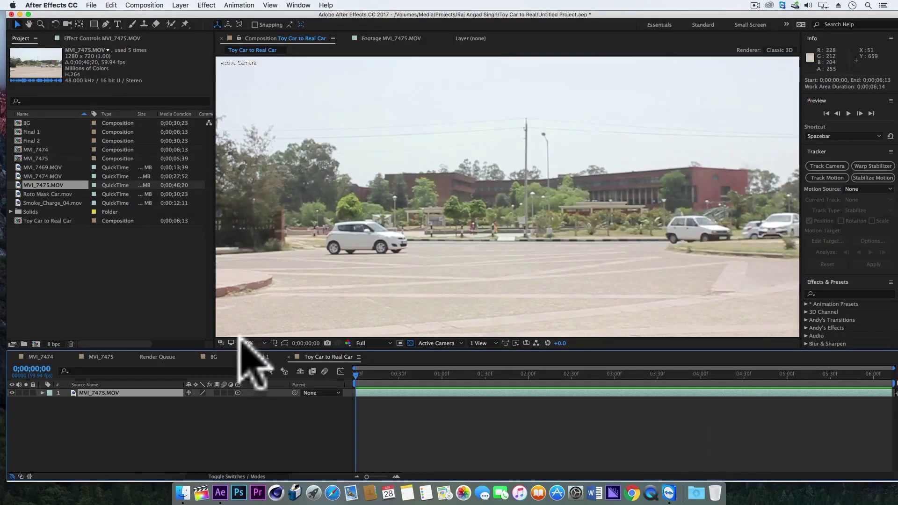
left_click(247, 344)
left_click(252, 345)
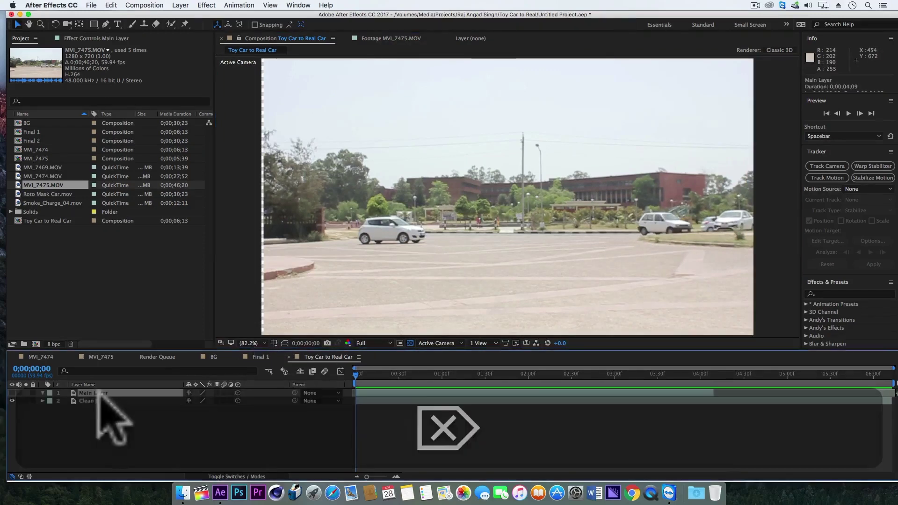
Show the Main Layer and, at 0;00;01;08, draw a closed Pen mask loosely around the white car beside the man.
left_click(12, 393)
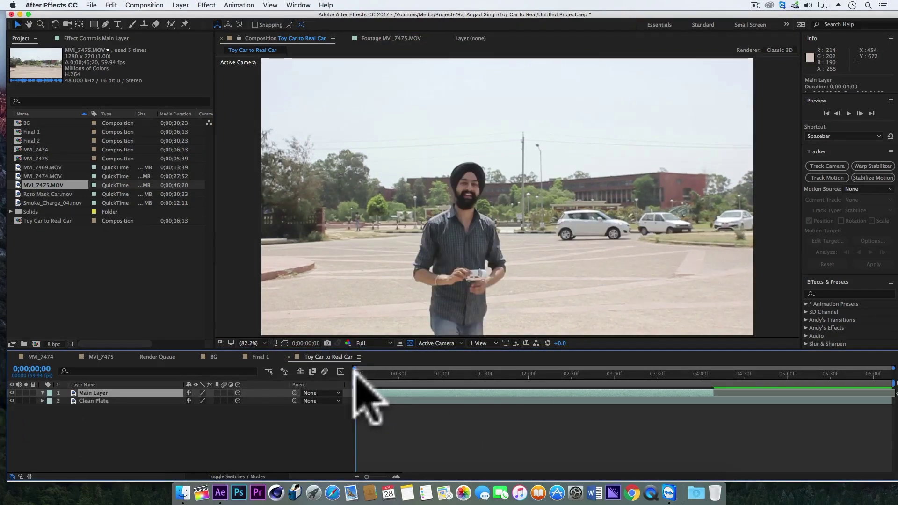
left_click_drag(355, 374, 453, 372)
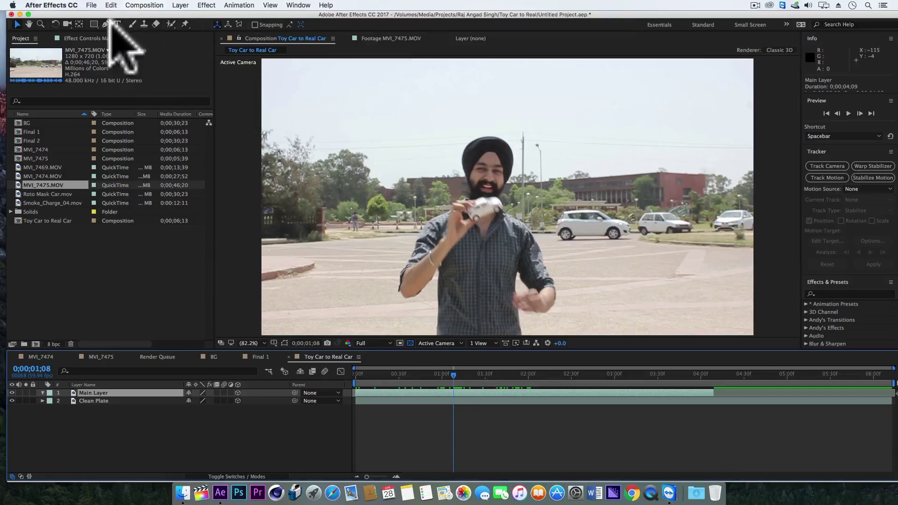
left_click(105, 23)
scroll(580, 244, "up", 3)
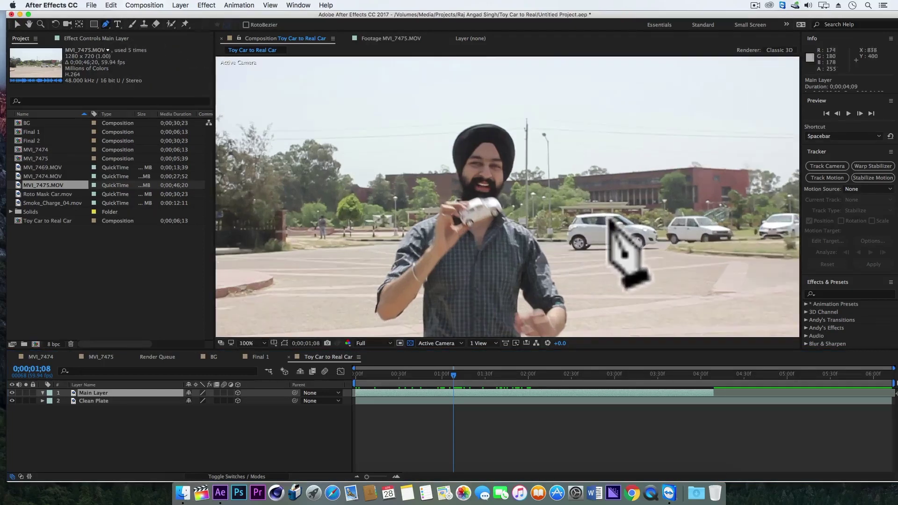
key("space")
left_click_drag(631, 211, 419, 178)
left_click(421, 177)
left_click(407, 200)
left_click(406, 233)
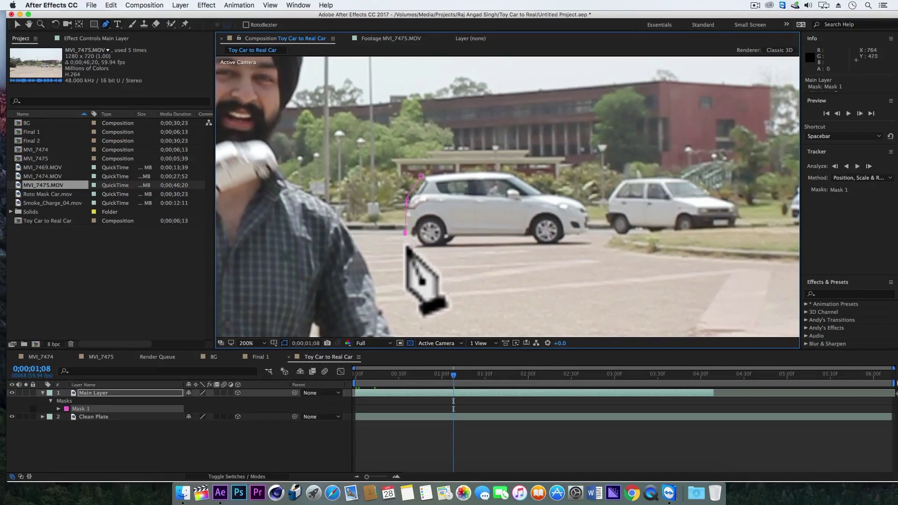
left_click(405, 253)
left_click(500, 260)
left_click(589, 251)
left_click(597, 227)
left_click(585, 195)
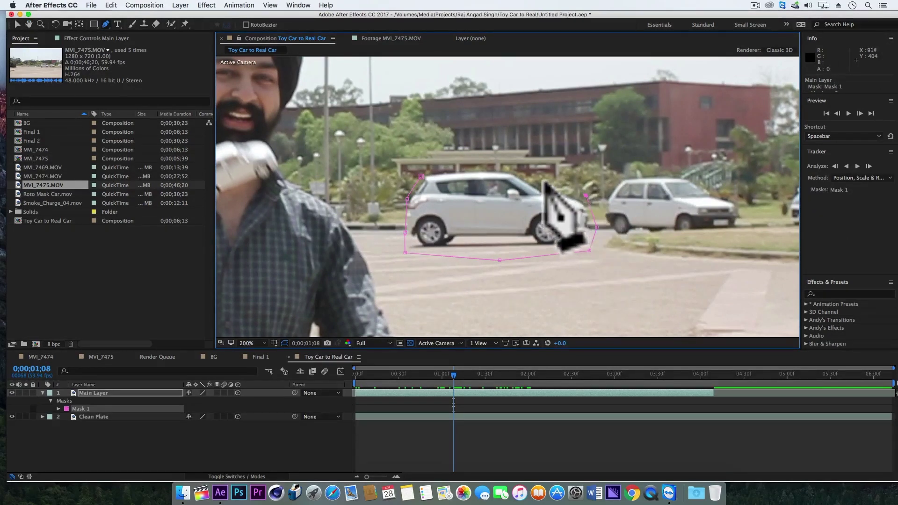
left_click(548, 189)
left_click(442, 167)
left_click(421, 176)
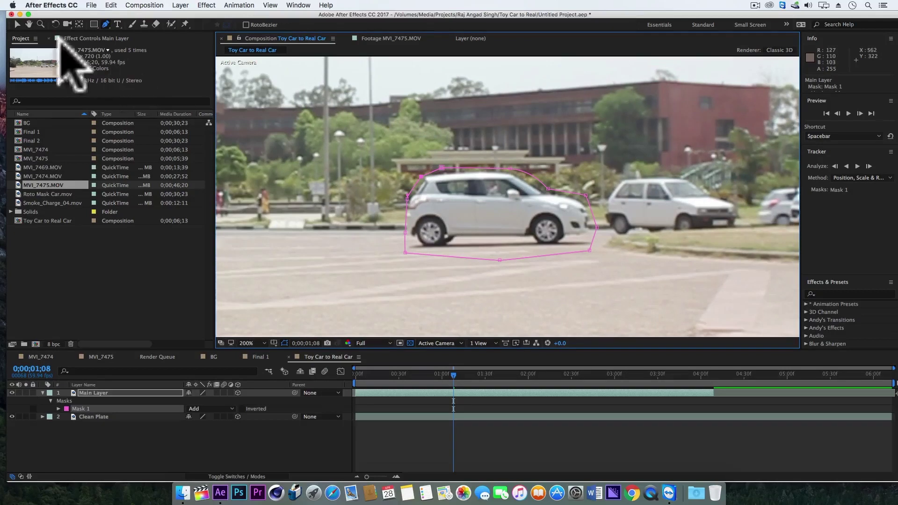
left_click(17, 24)
Set Mask 1 on the Main Layer to Subtract with a mask feather of 4 pixels.
left_click(209, 409)
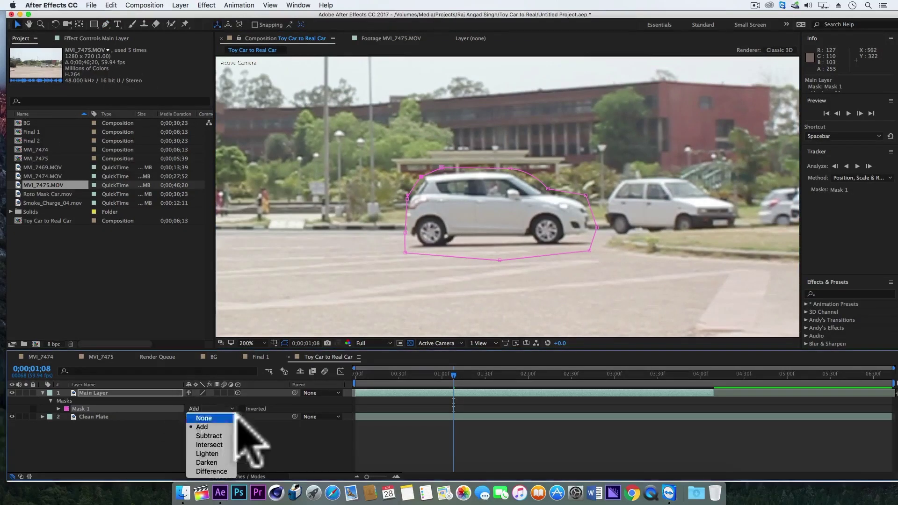
left_click(228, 434)
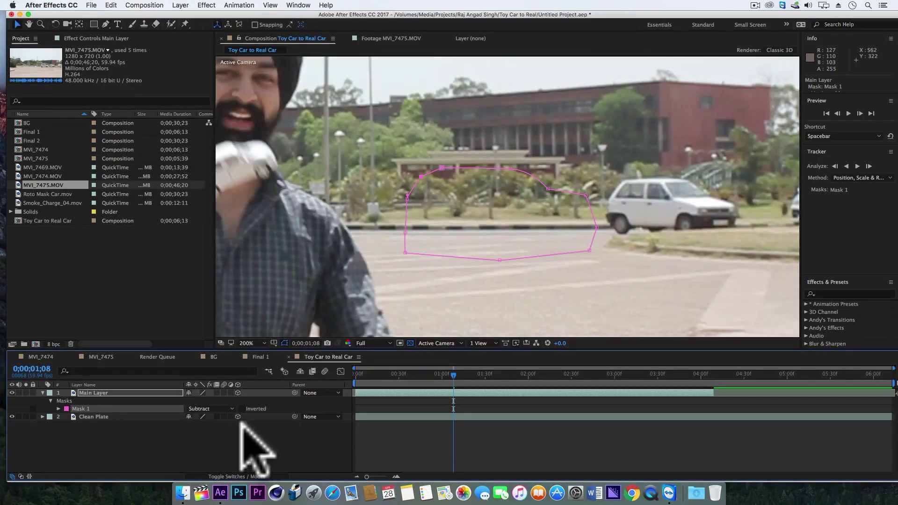
key("f")
left_click(199, 409)
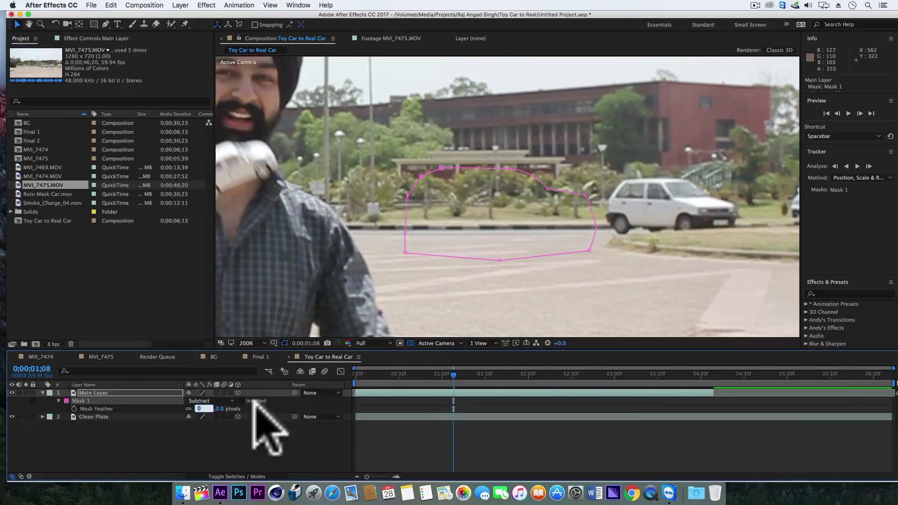
type("4")
key("Return")
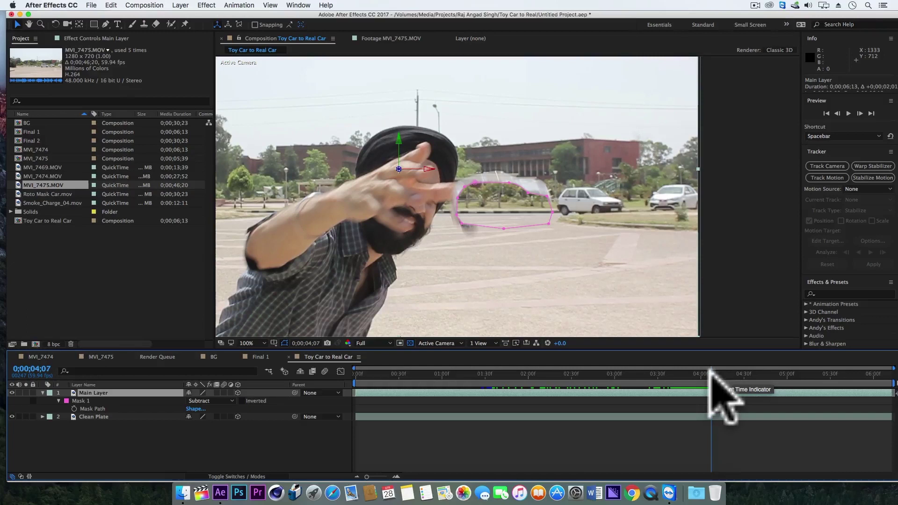
Keyframe Mask Path at 0;00;04;07 and, at 0;00;04;09, extend the mask's lower edge down over the blurred falling toy car.
left_click_drag(709, 371, 709, 371)
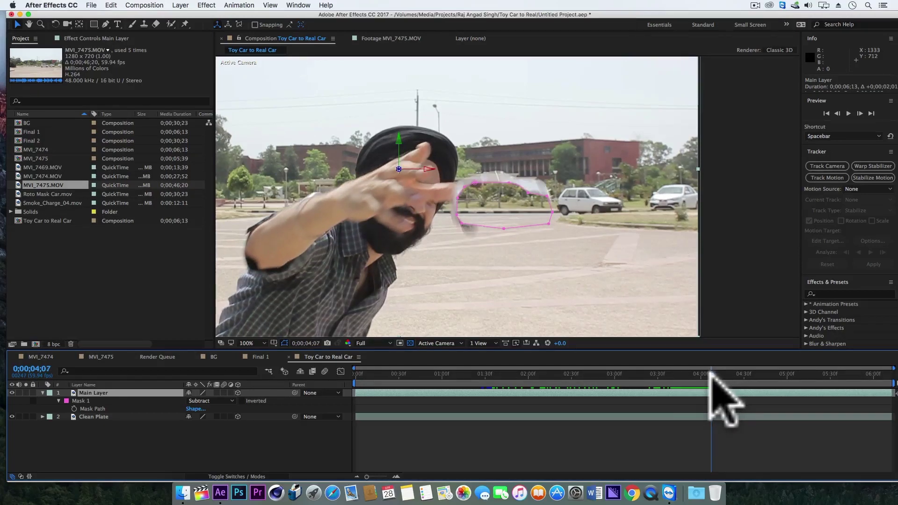
left_click(85, 409)
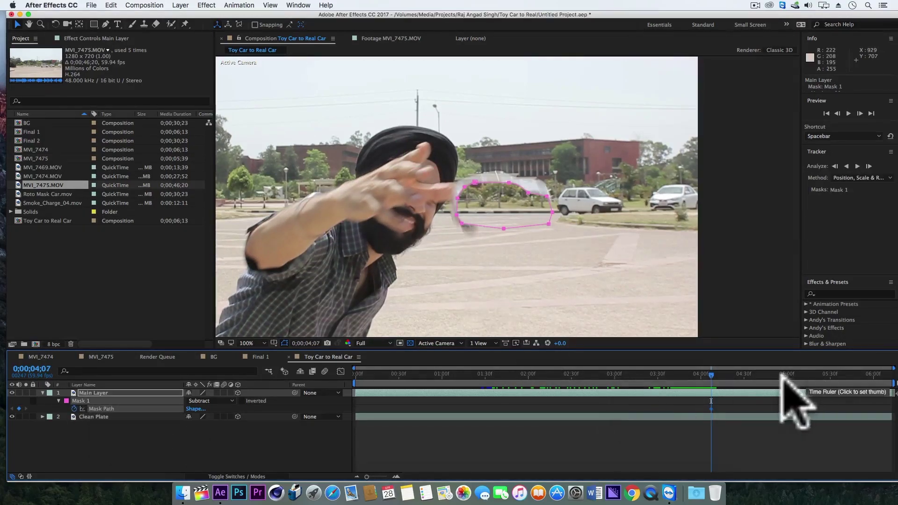
key("Page_Down")
key("Page_Down")
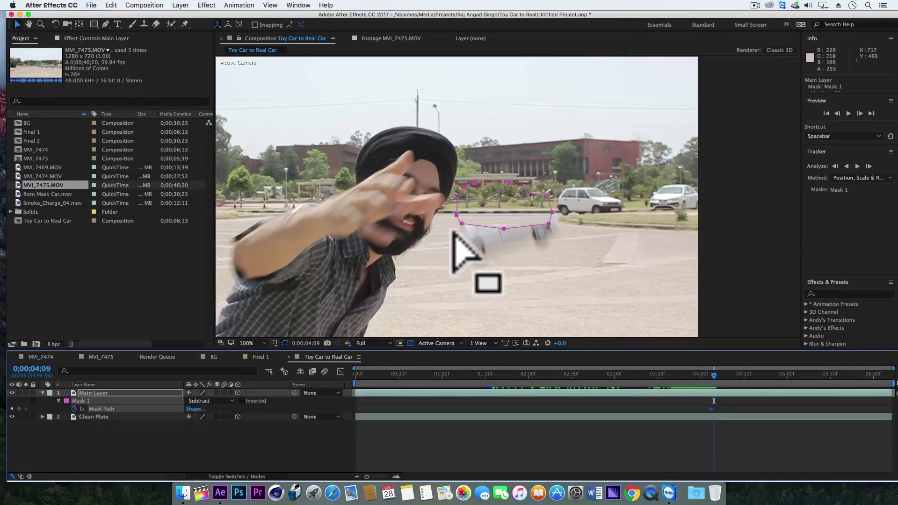
left_click(454, 231)
left_click_drag(461, 224, 458, 299)
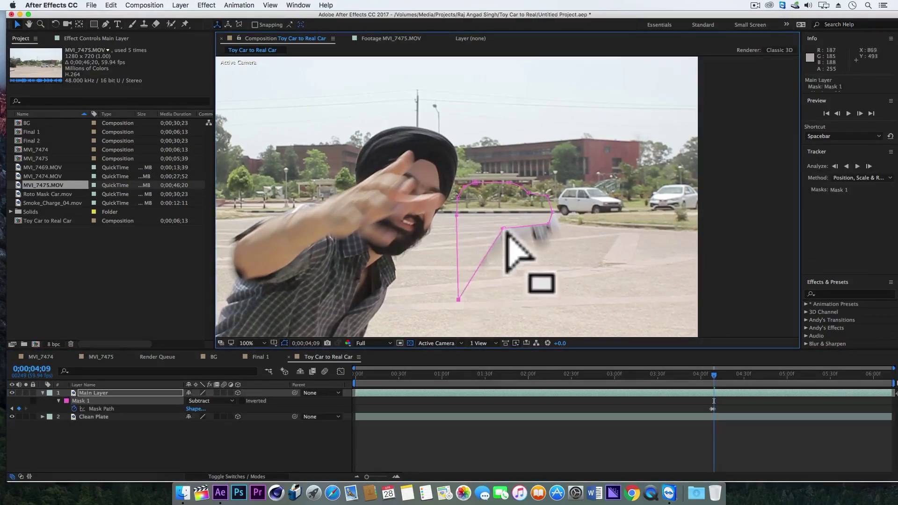
left_click_drag(505, 233, 597, 275)
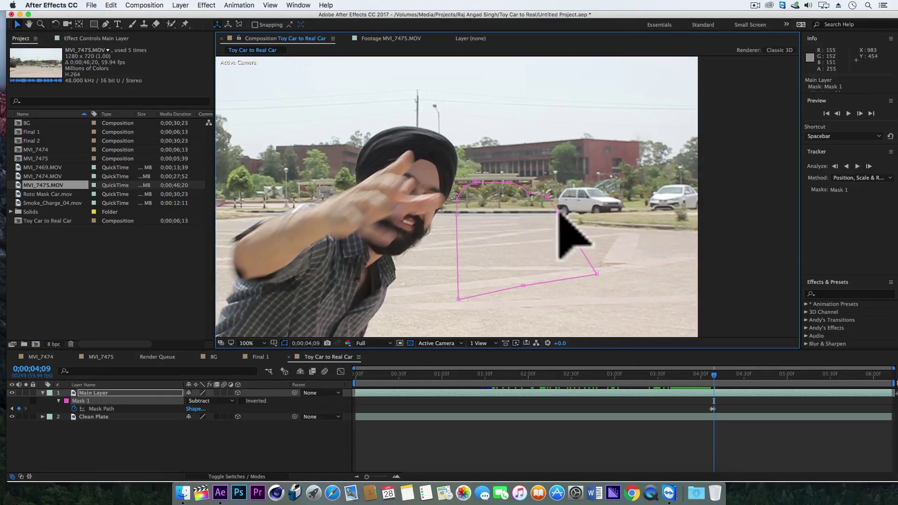
Advance to 0;00;04;11 and pull the mask's lower points down past the bottom edge of the footage.
key("Page_Down")
key("Page_Down")
left_click_drag(459, 300, 450, 328)
key("super+z")
left_click_drag(523, 286, 468, 197)
left_click_drag(464, 175, 465, 231)
left_click_drag(538, 164, 551, 240)
left_click_drag(390, 219, 390, 239)
left_click_drag(436, 147, 447, 225)
Lower the mask's upper edge at 0;00;04;12 and 0;00;04;13 so the real white car is uncovered.
key("Page_Down")
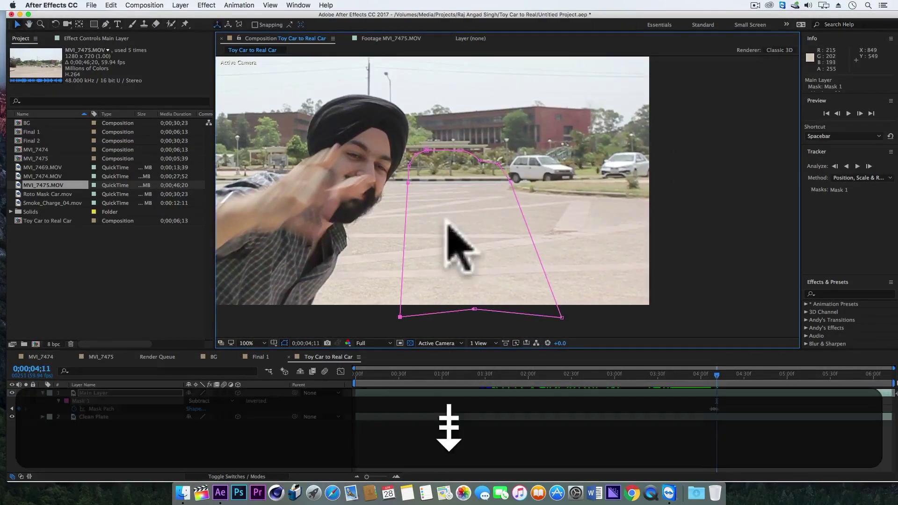
left_click_drag(407, 182, 433, 175)
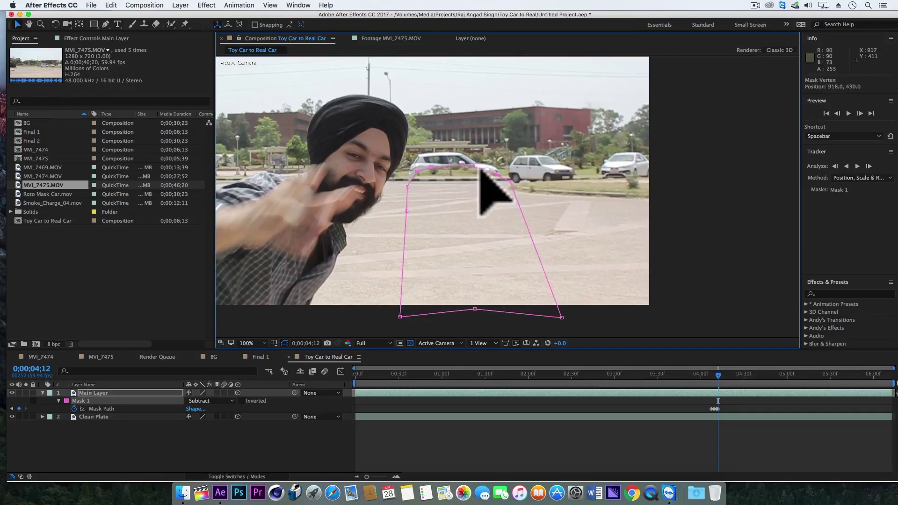
key("Page_Down")
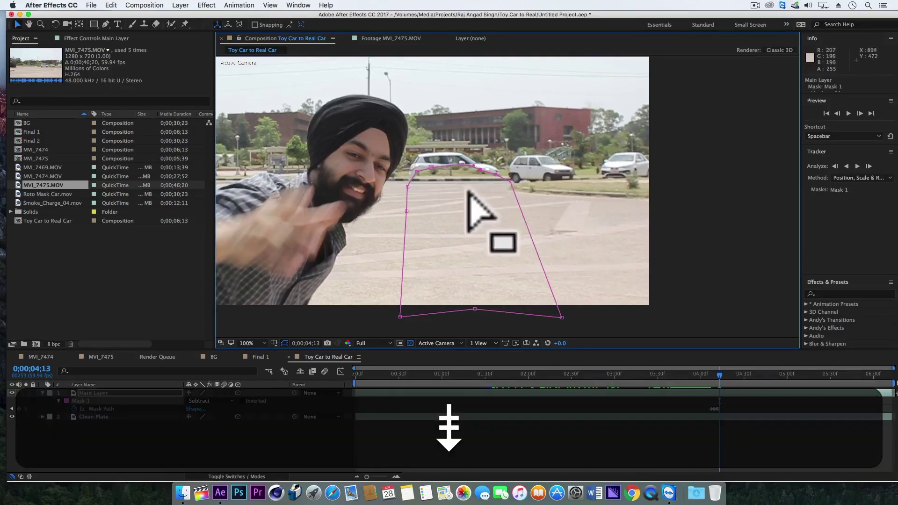
left_click_drag(418, 172, 422, 192)
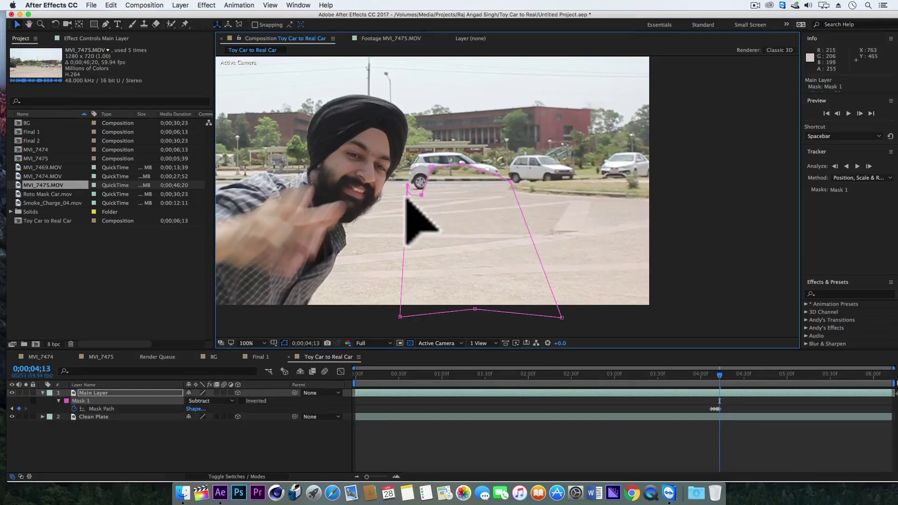
left_click(405, 242)
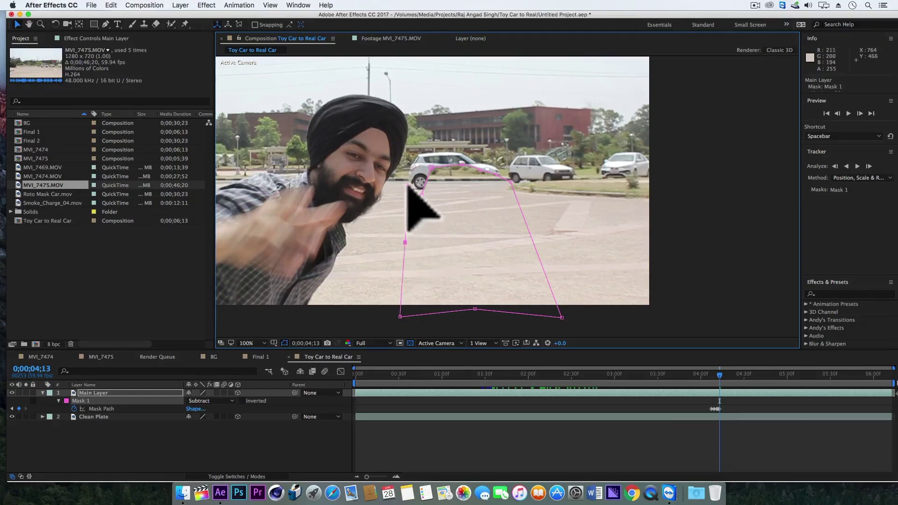
left_click(406, 209)
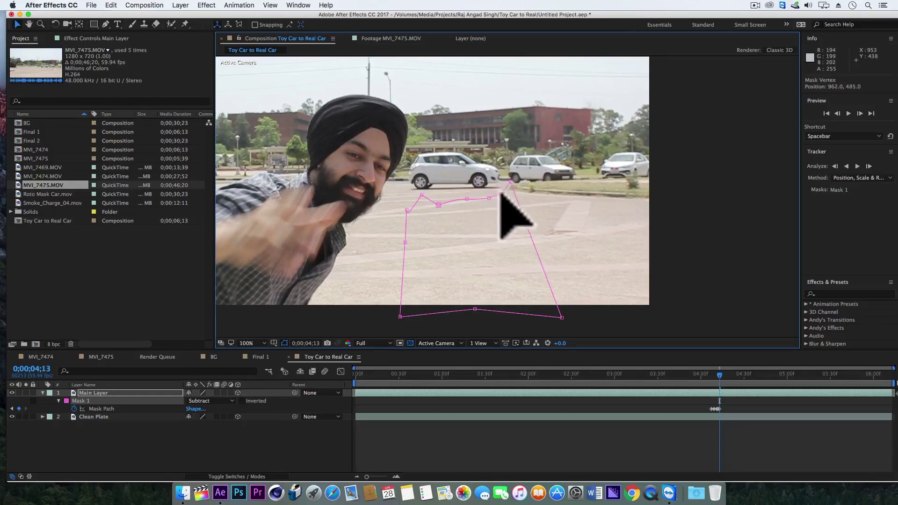
Play back the section from about 0;00;03;53 repeatedly to check the transition from the thrown toy car to the real car.
key("space")
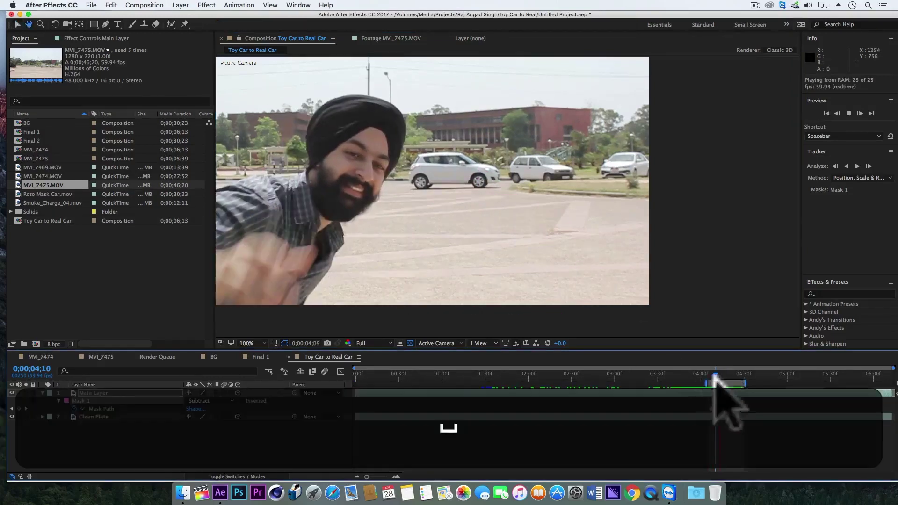
key("space")
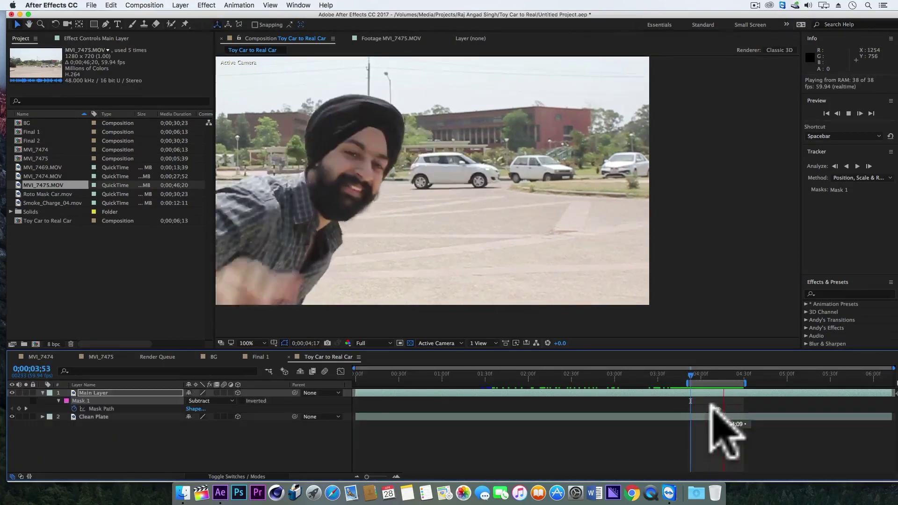
key("space")
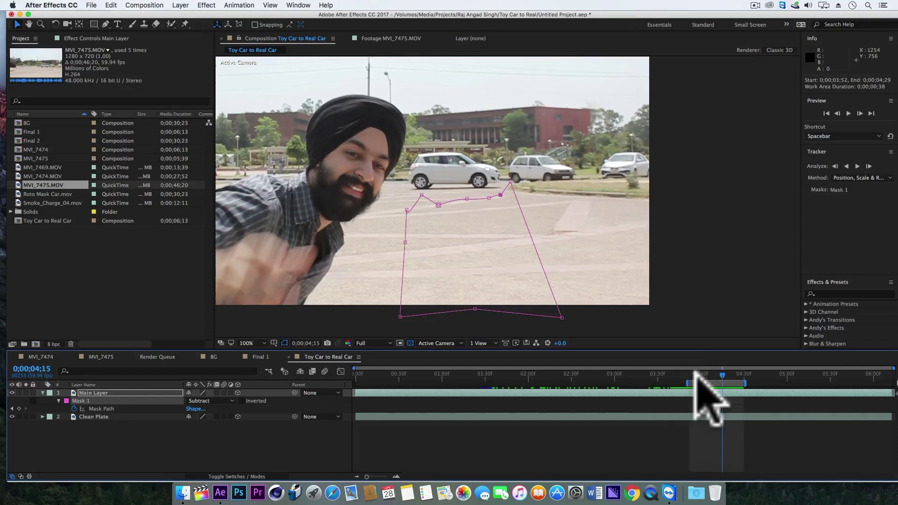
key("space")
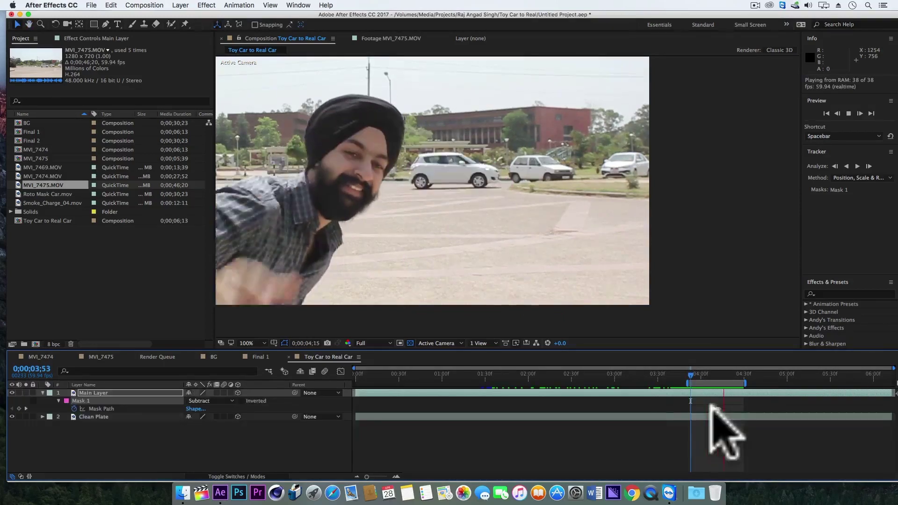
left_click_drag(696, 375, 690, 375)
key("space")
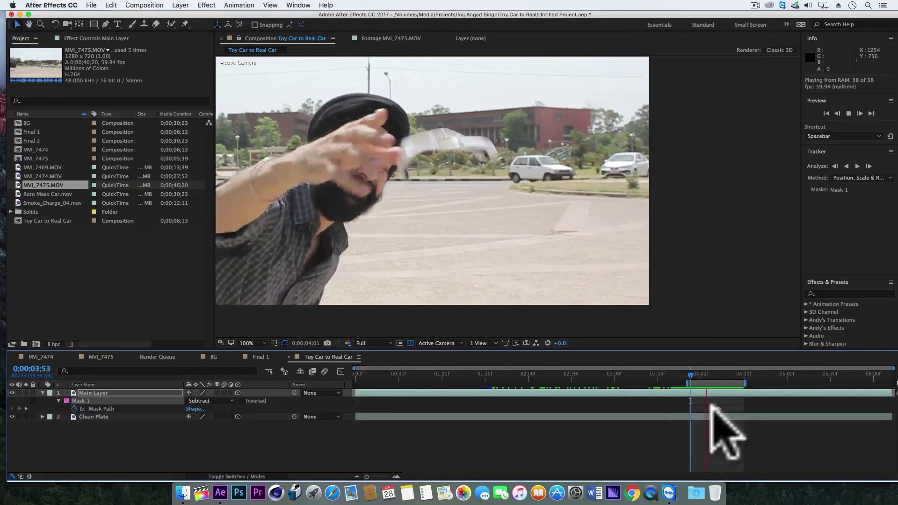
key("space")
key("space")
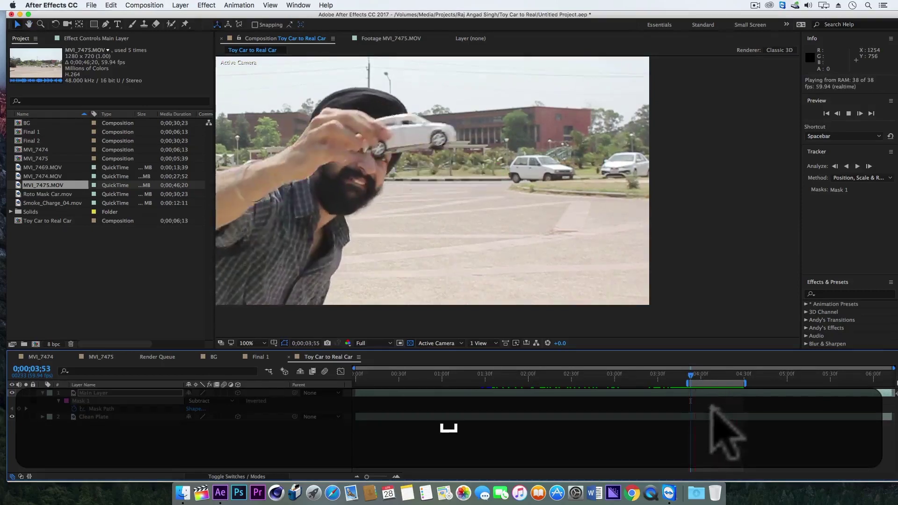
key("space")
Duplicate the Main Layer, name the copy Car Roto, and delete the mask from it.
key("cmd+d")
key("Return")
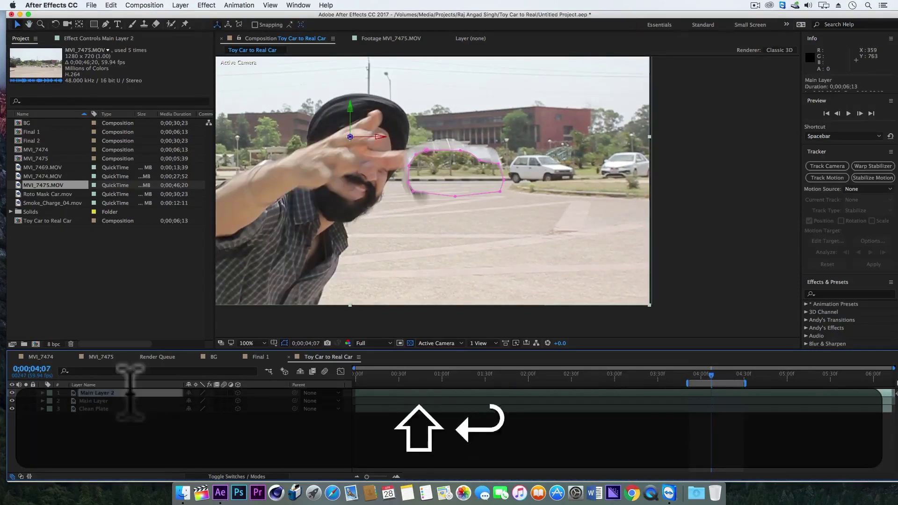
type("Car Roto")
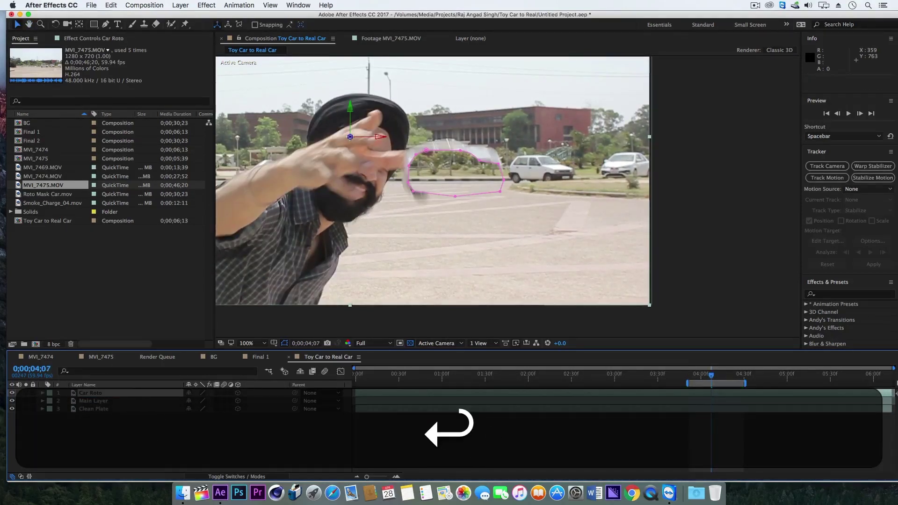
type("m")
left_click(75, 401)
key("Delete")
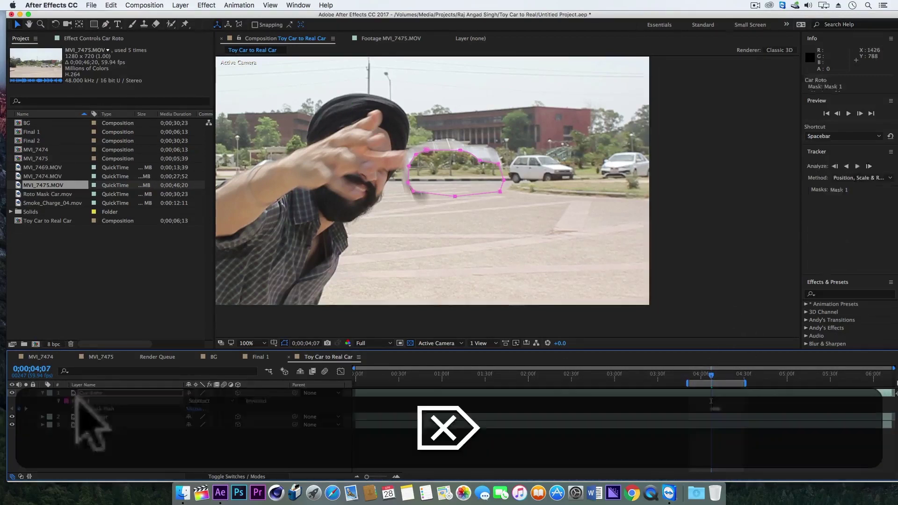
key("Delete")
Move to 0;00;03;44 and start the work area there.
left_click(688, 374)
left_click_drag(685, 370, 677, 372)
key("b")
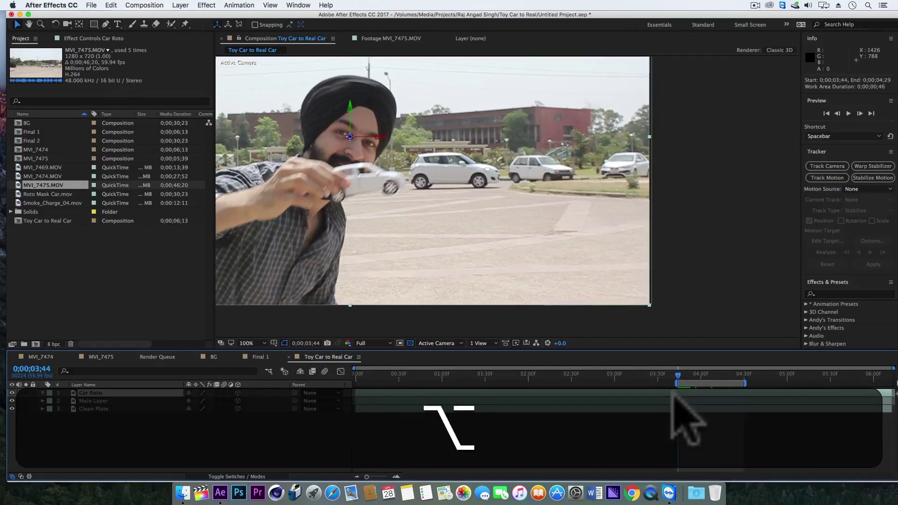
Trim the Car Roto layer to run from 0;00;03;44 to 0;00;04;07 and return to its beginning.
key("alt+bracketleft")
left_click_drag(737, 372, 707, 373)
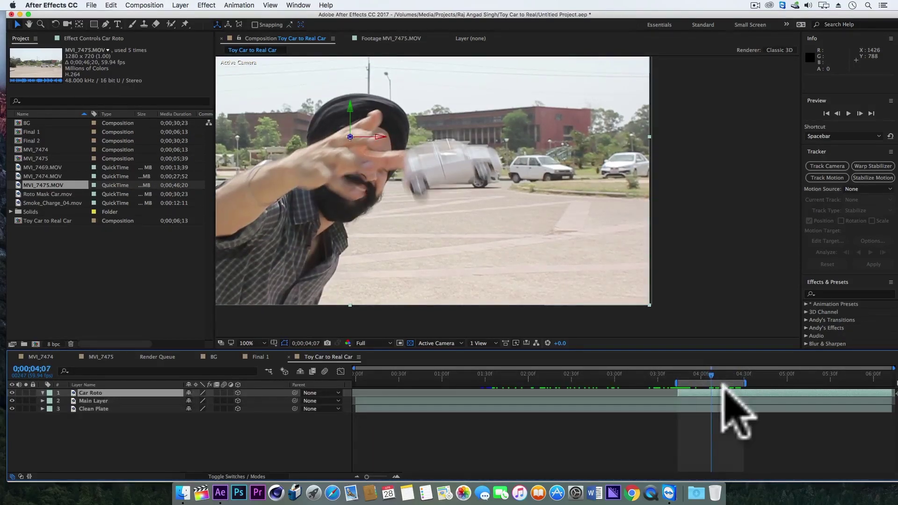
key("alt+bracketright")
left_click_drag(711, 374, 675, 371)
Open the Car Roto layer in its own view and select the toy car with the Roto Brush at 0;00;03;46.
double_click(693, 392)
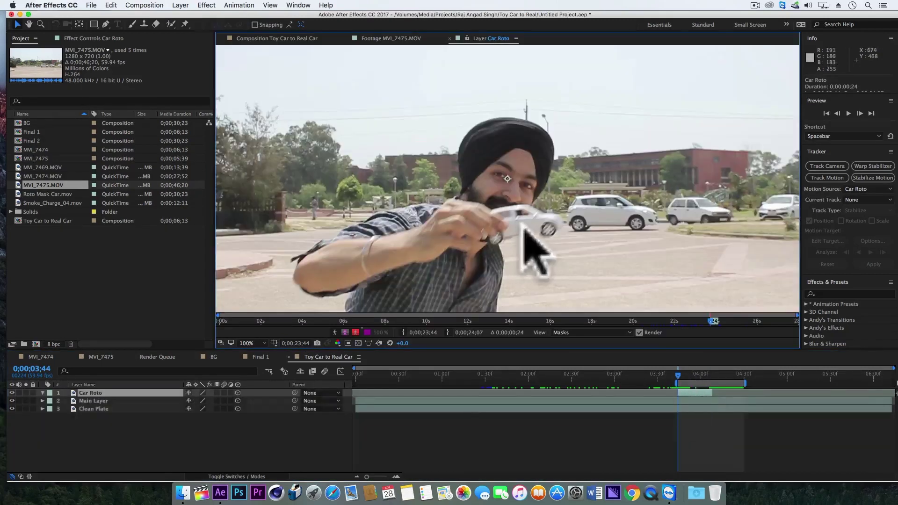
key("period")
key("Page_Down")
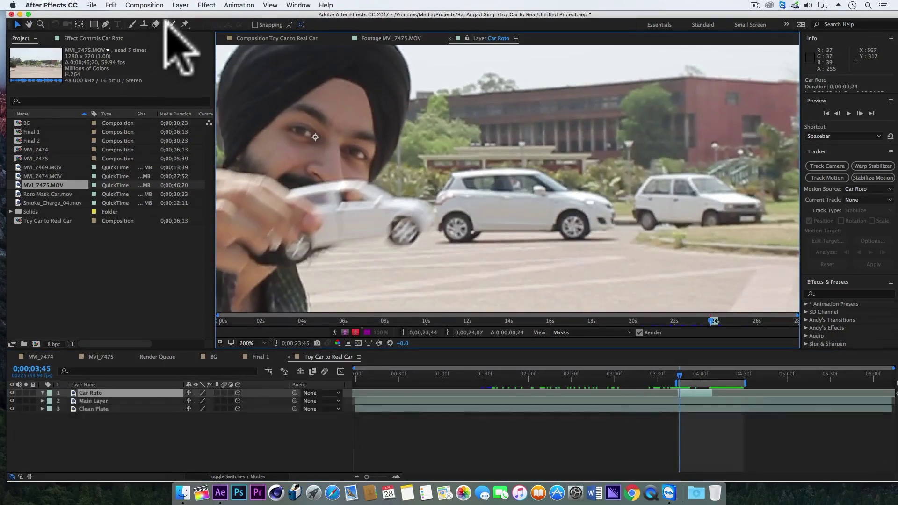
left_click(170, 24)
key("Page_Down")
left_click_drag(326, 175, 405, 194)
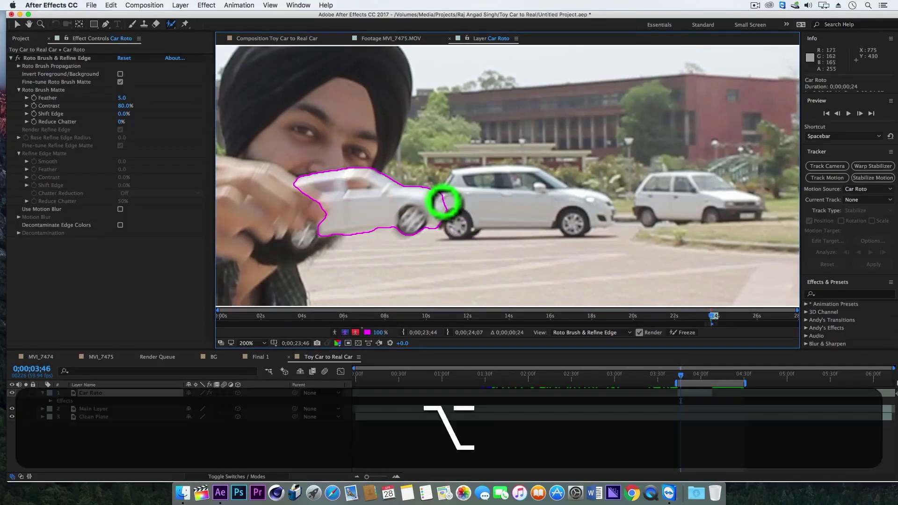
Advance frame by frame to 0;00;03;55, correcting the Roto Brush outline around the hand-held toy car.
key("Page_Down")
key("Page_Down")
key("Page_Down")
key("Page_Down")
key("Page_Down")
key("Page_Down")
key("Page_Down")
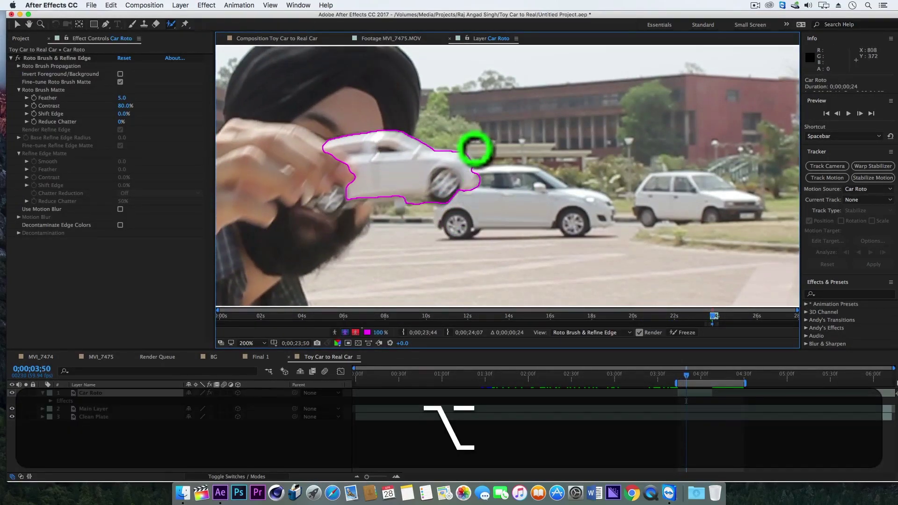
key("Page_Down")
key("Page_Down")
key("Page_Down")
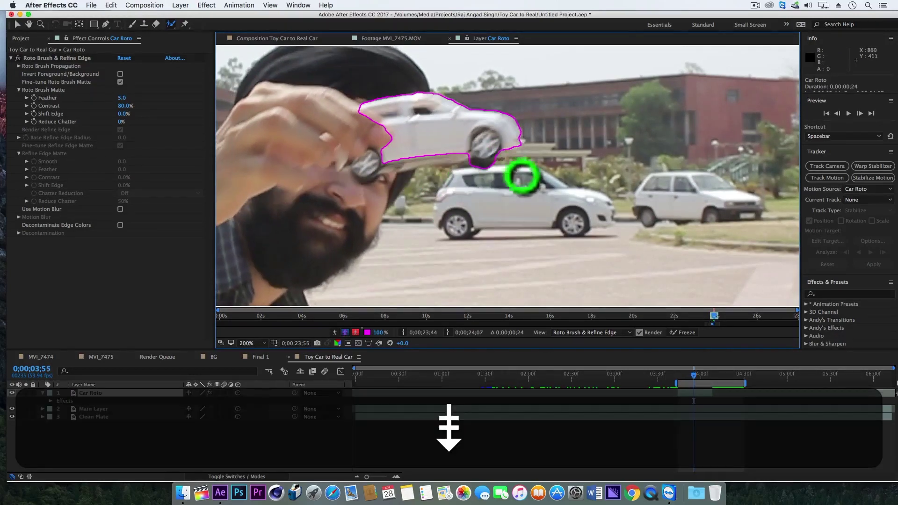
Continue correcting the toy car's roto outline frame by frame up to 0;00;04;03, including its roof and wheels.
key("Page_Down")
key("Page_Down")
key("Page_Down")
key("Page_Down")
key("Page_Down")
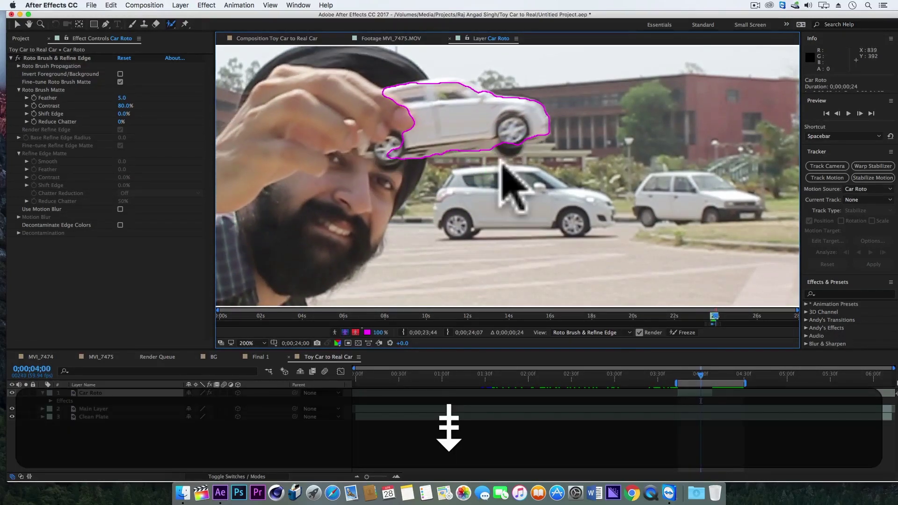
key("Page_Down")
key("Page_Down")
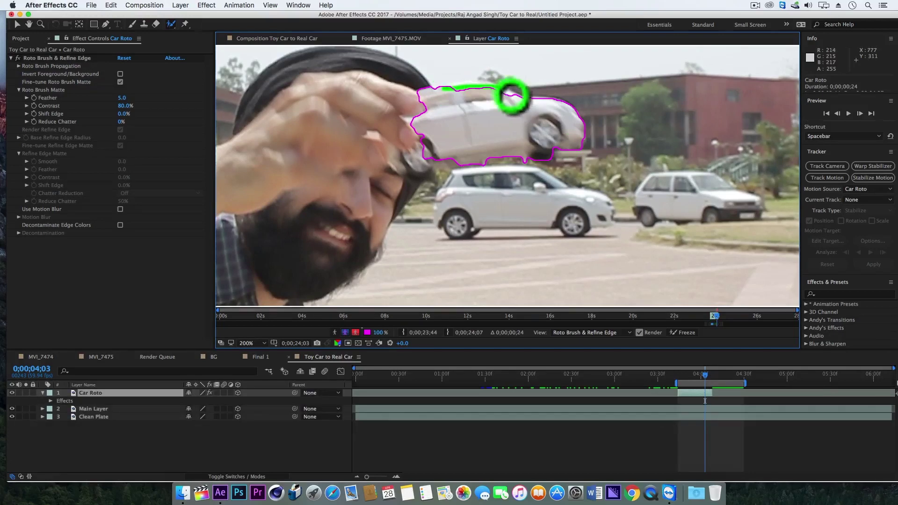
Finish the toy car's roto outline through 0;00;04;08, undoing a stray stroke and repainting the rear edge.
key("Page_Down")
key("Page_Down")
key("Page_Down")
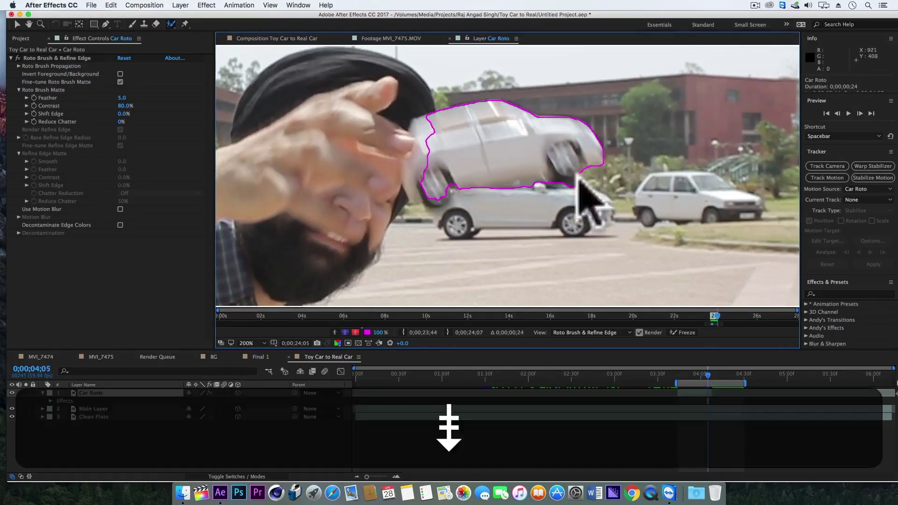
left_click_drag(577, 176, 585, 194)
key("super+z")
mouse_move(448, 148)
left_mouse_down()
mouse_move(421, 170)
mouse_move(427, 206)
left_mouse_up()
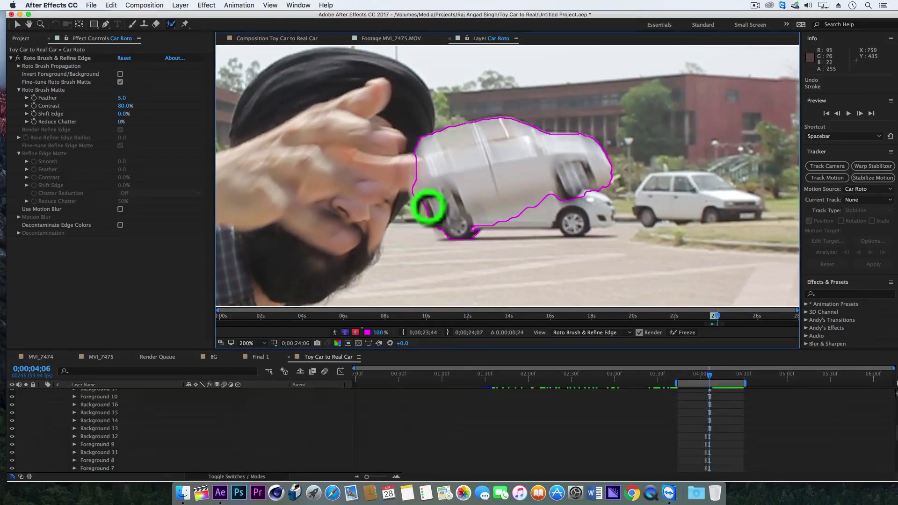
key("Page_Down")
key("Page_Down")
Set the Roto Brush matte's Feather to 20 and Reduce Chatter to 80%.
key("v")
left_click_drag(127, 100, 126, 99)
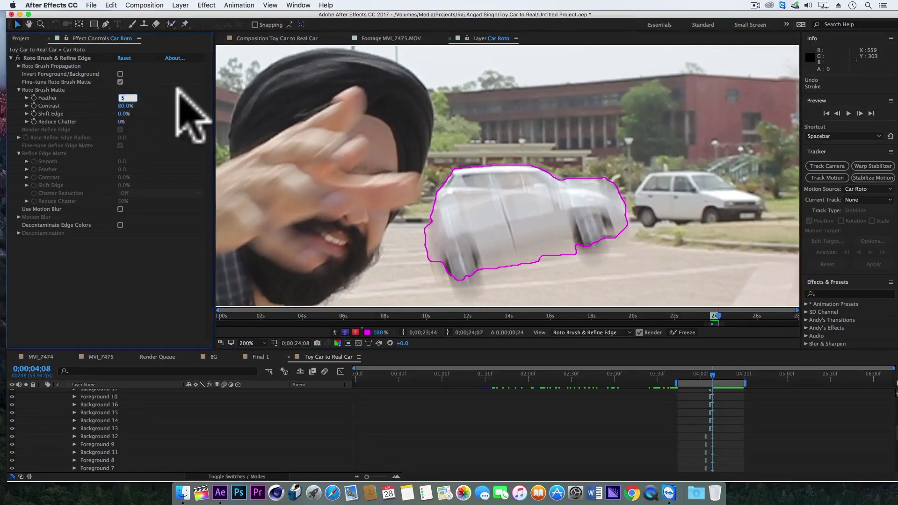
type("20")
key("Return")
left_click(122, 122)
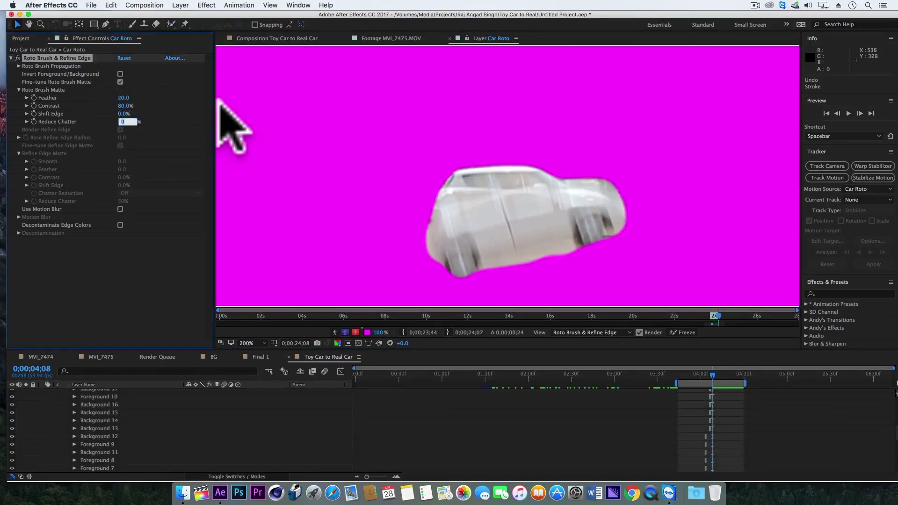
type("80")
key("Return")
Return to the Toy Car to Real Car composition view and collapse the Car Roto layer's properties.
left_click(281, 39)
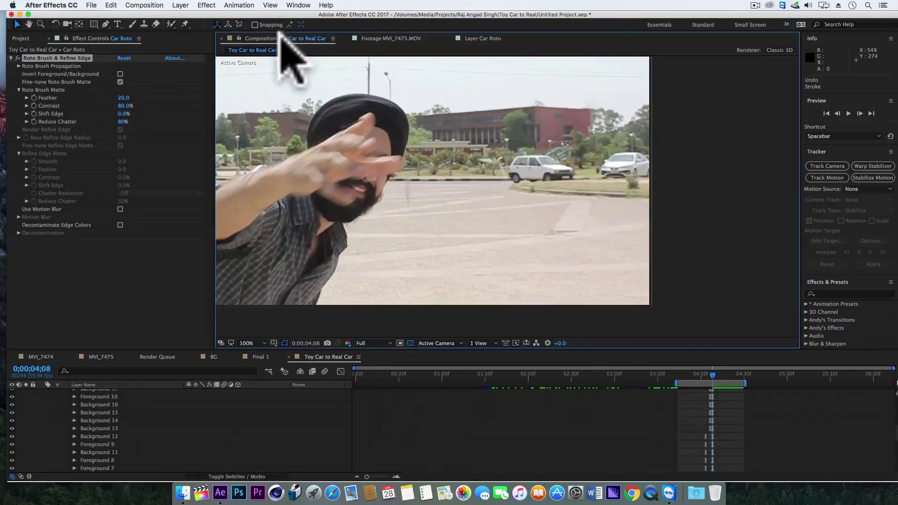
key("e")
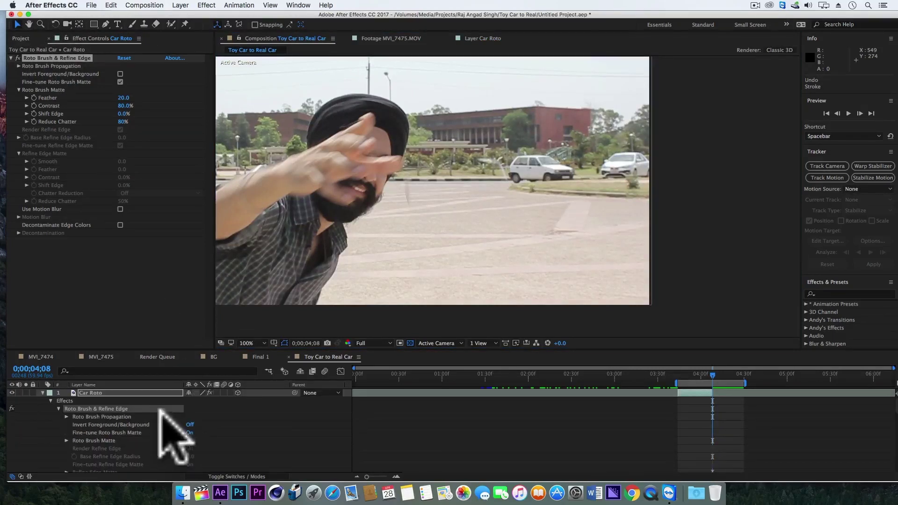
left_click(42, 393)
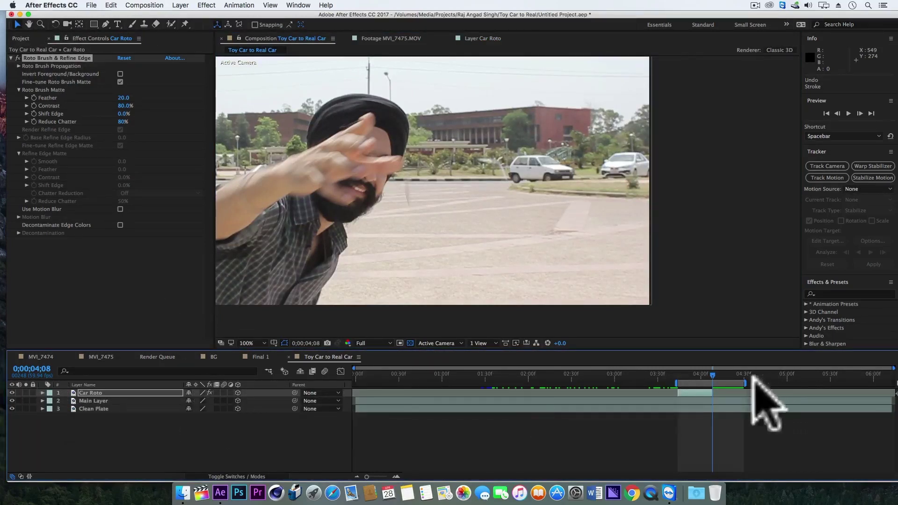
Duplicate the Main Layer with the time at 0;00;04;15 and delete the mask from the copy.
left_click_drag(685, 371, 723, 380)
left_click(733, 398)
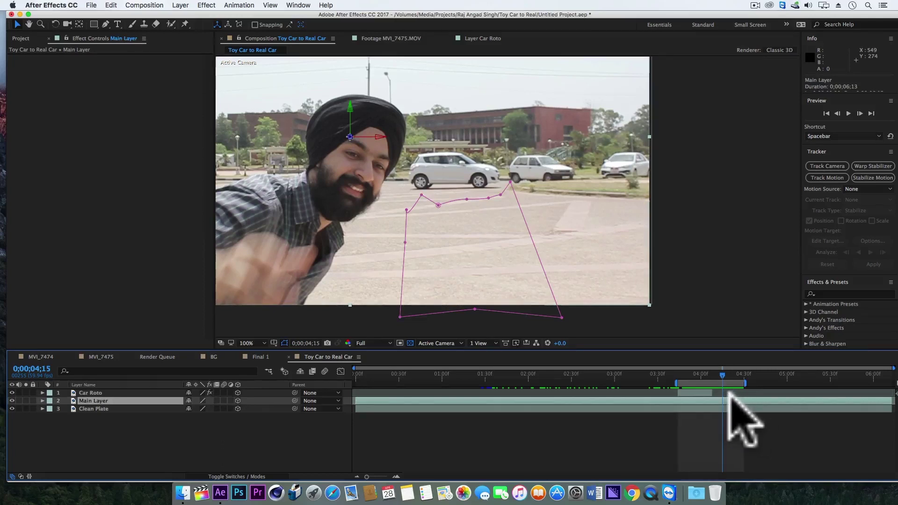
key("super")
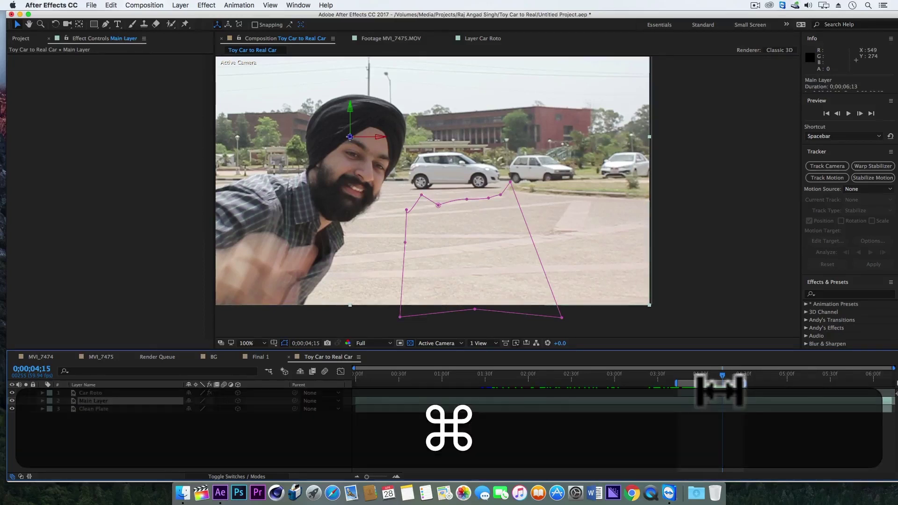
key("super+d")
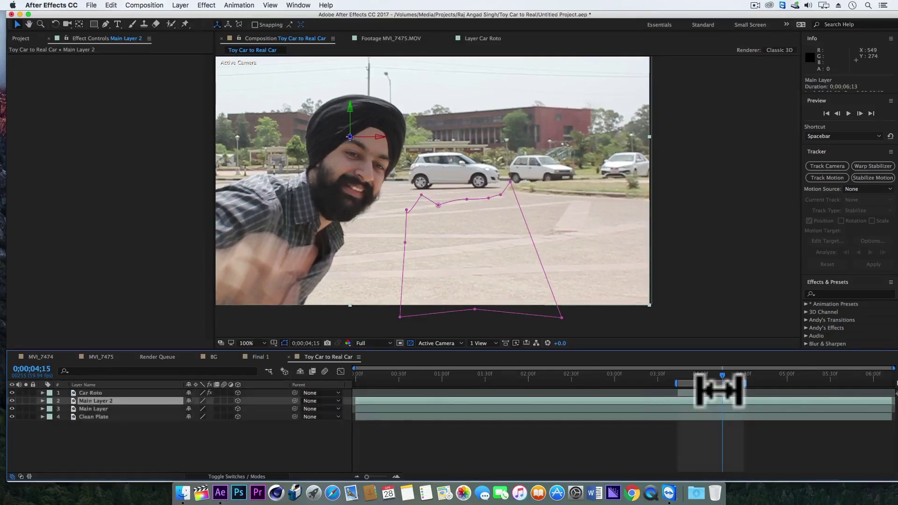
left_click(125, 408)
key("Delete")
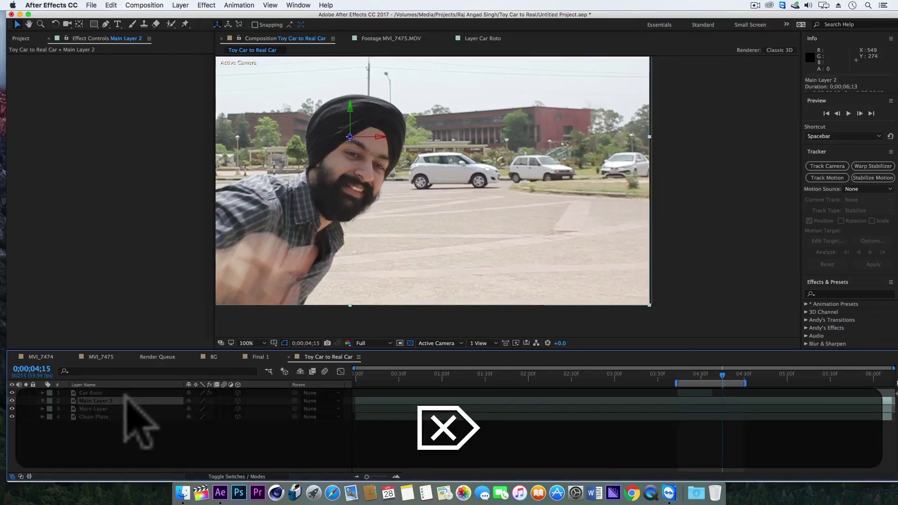
Rename the duplicated layer Car Mask.
key("Return")
type("C")
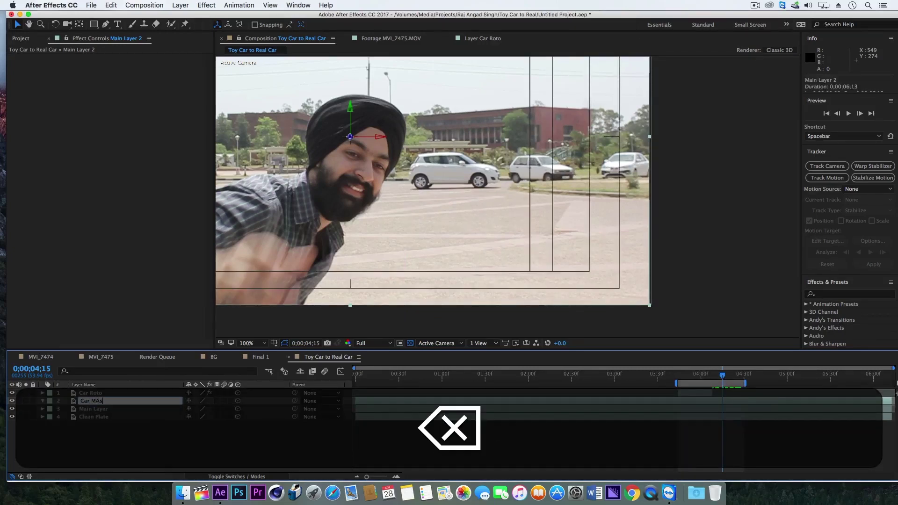
type("ar Mask")
key("Return")
Start a Pen mask on the Car Mask layer, tracing the real white car from the roof's rear corner down to the rear wheel.
scroll(393, 192, "up", 1)
left_click_drag(392, 192, 385, 281)
left_click(105, 24)
scroll(341, 210, "up", 1)
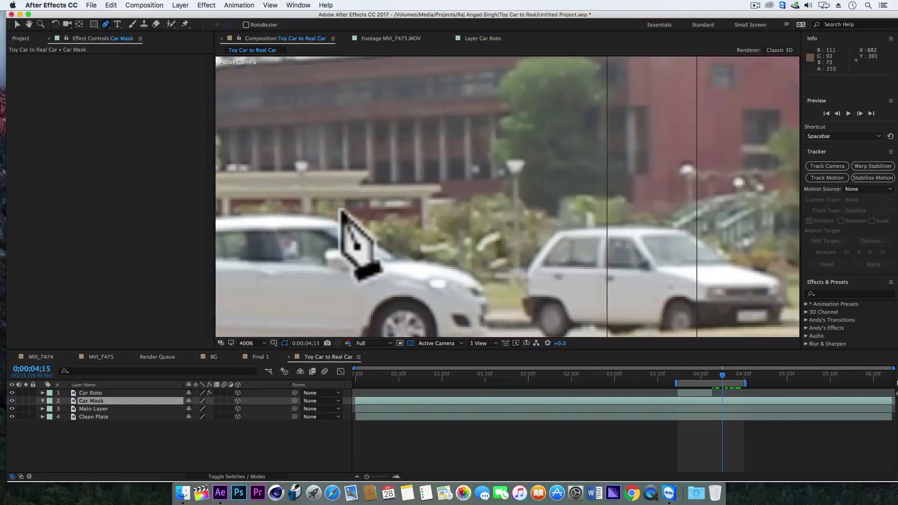
left_click_drag(220, 267, 422, 194)
key("g")
left_click(349, 149)
left_click(329, 179)
left_click(317, 201)
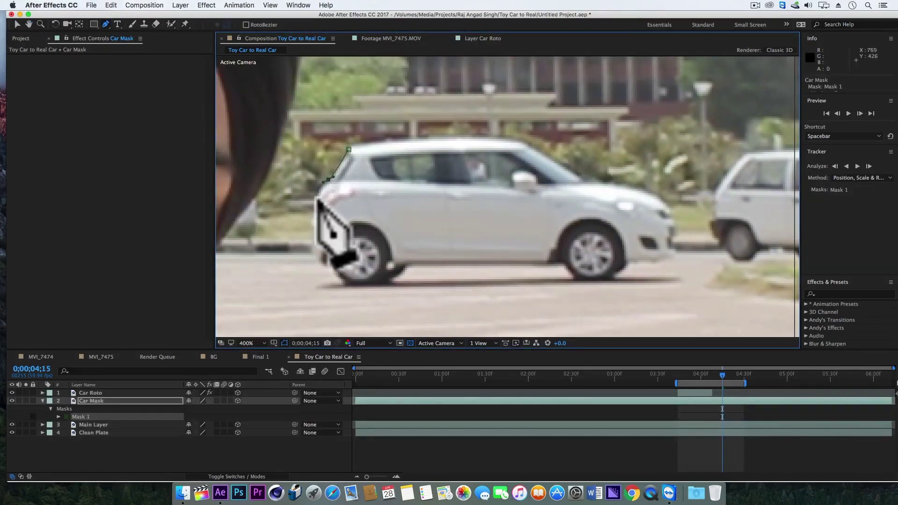
left_click(313, 228)
left_click(312, 250)
left_click(323, 263)
left_click(332, 272)
left_click(341, 280)
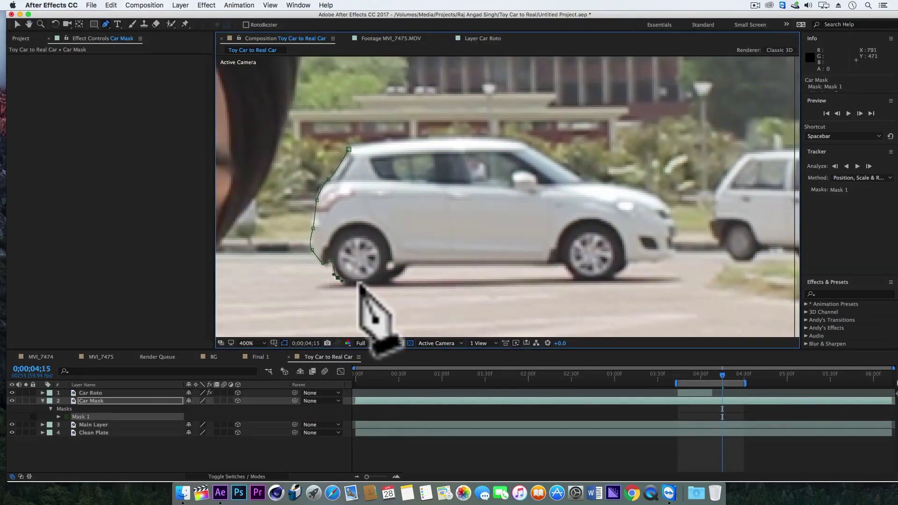
Trace the mask along the white car's underside, around both wheels and up to the front bumper.
left_click(363, 286)
left_click(390, 281)
left_click(408, 264)
left_click(559, 264)
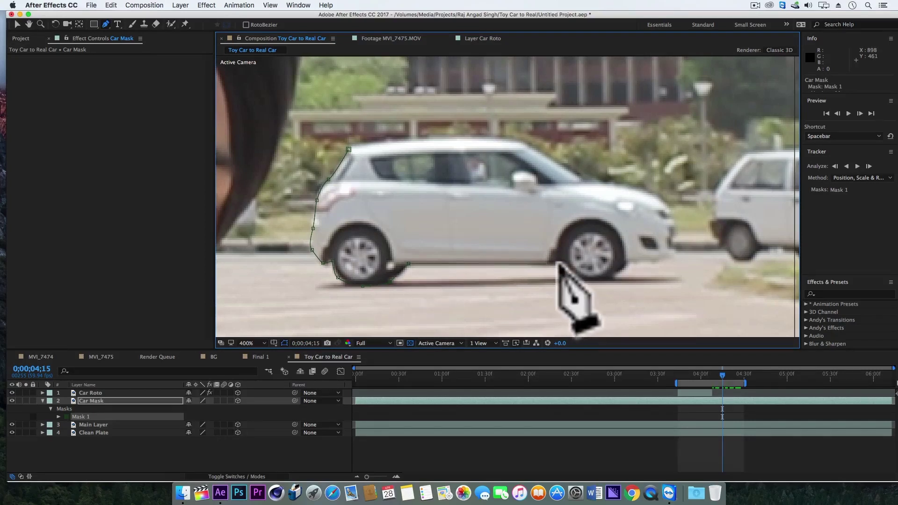
left_click(574, 278)
left_click(612, 279)
left_click(629, 263)
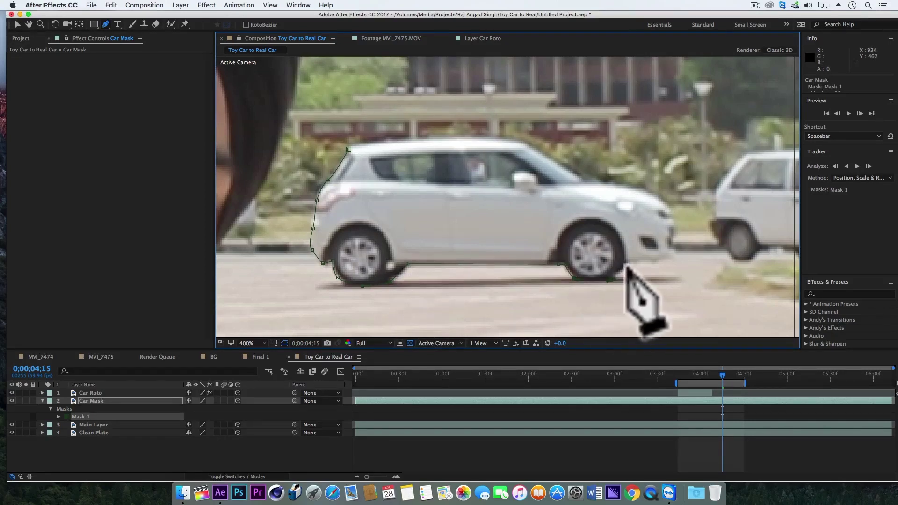
left_click(654, 260)
Trace the white car's front, bonnet, windscreen and roof with curved points and close the mask at its first point.
left_click_drag(673, 256, 675, 250)
left_click_drag(673, 220, 627, 184)
left_click(593, 181)
left_click(542, 153)
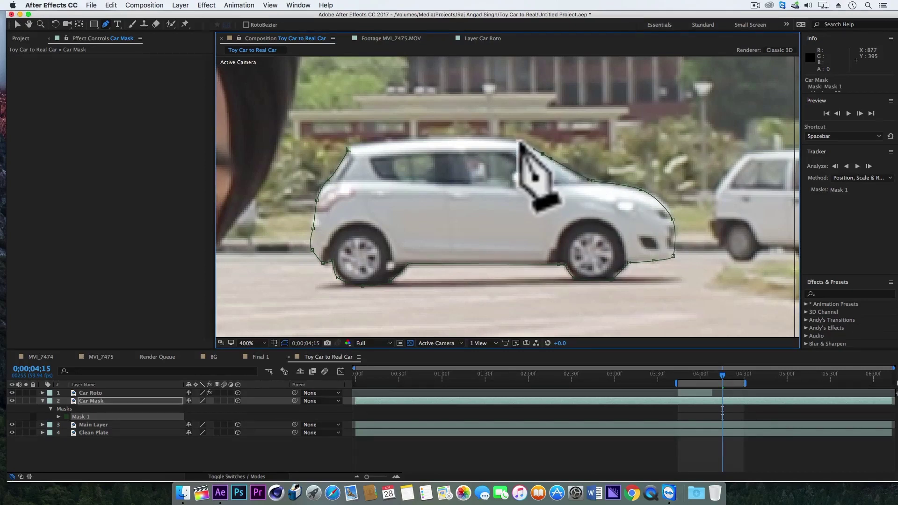
left_click_drag(519, 141, 511, 138)
left_click_drag(392, 138, 376, 142)
left_click(349, 149)
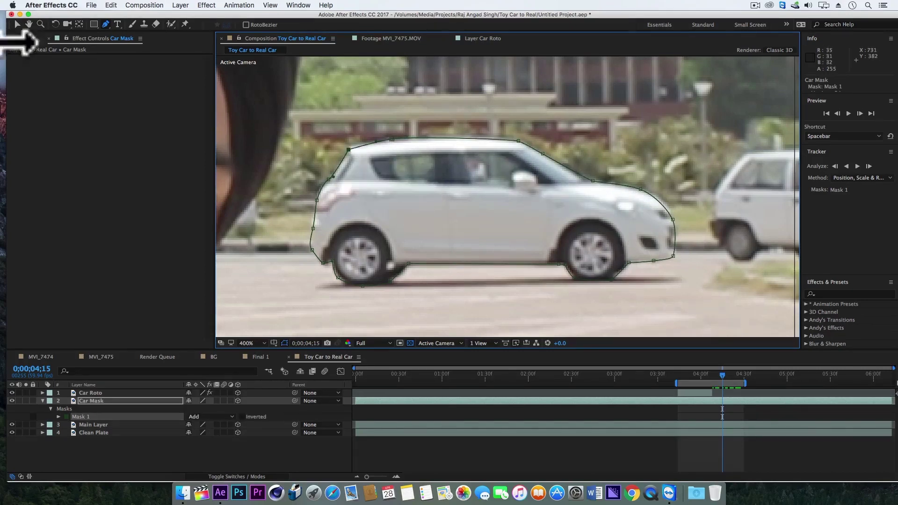
left_click(17, 24)
Freeze the Car Mask layer on the 0;00;04;15 frame and trim it to run from 0;00;04;07 to 0;00;04;13.
right_click(702, 401)
left_click(664, 185)
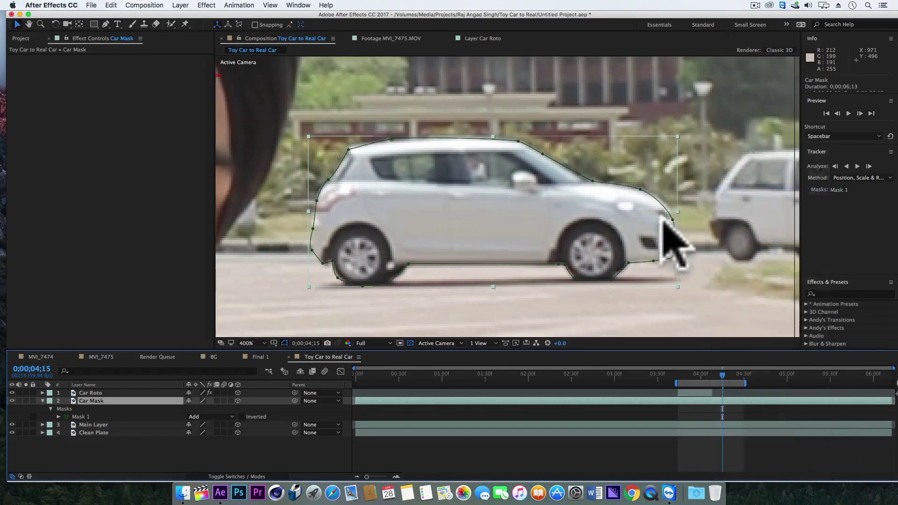
left_click_drag(715, 373, 710, 372)
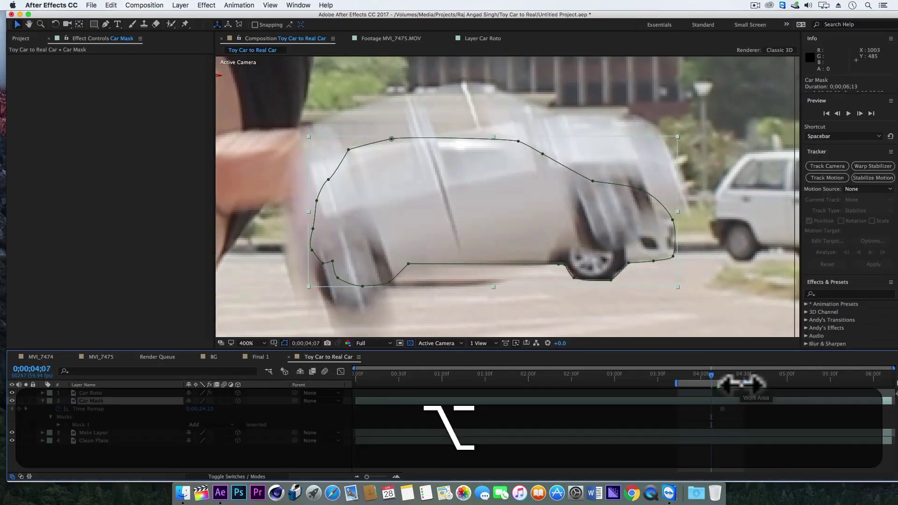
key("alt+bracketleft")
left_click_drag(703, 372, 719, 372)
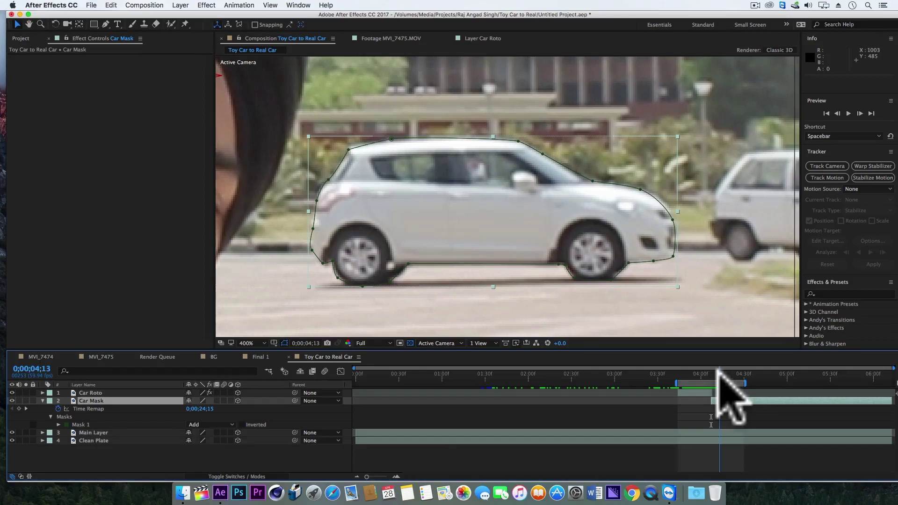
key("alt+bracketright")
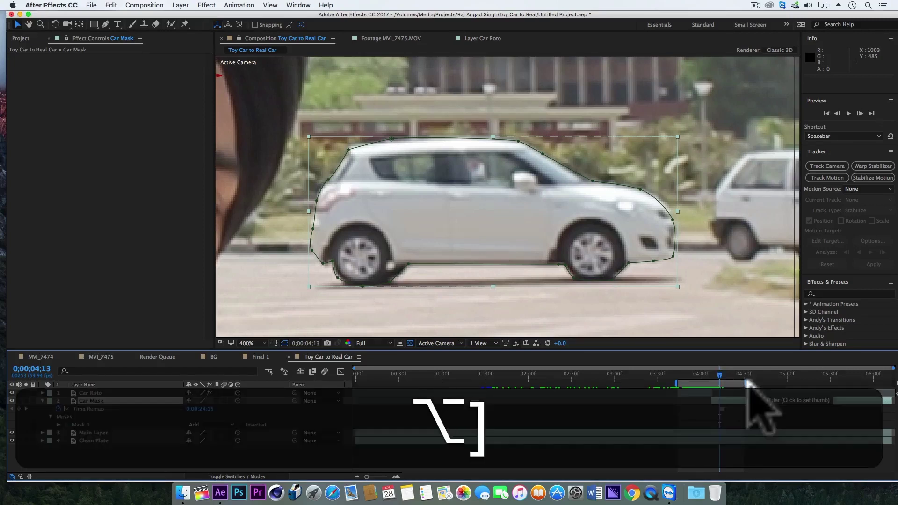
Shorten the end of the Car Mask layer by one frame and check the car around 0;00;04;09.
left_click(396, 476)
left_click(396, 476)
left_click(396, 476)
left_click(396, 477)
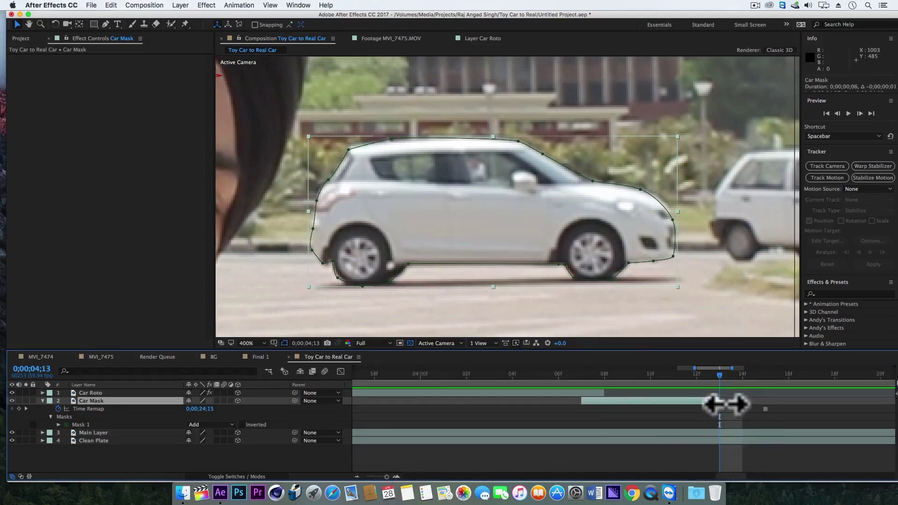
left_click_drag(599, 372, 621, 368)
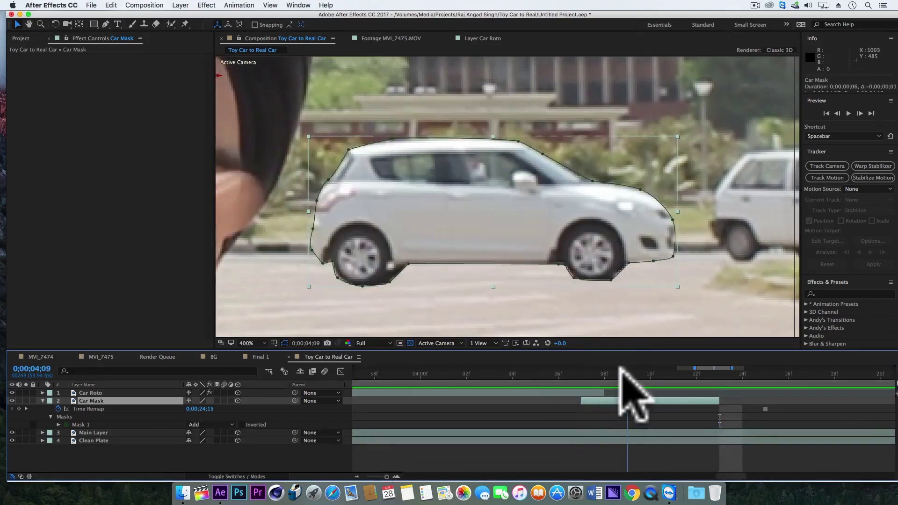
Compare the frame without the Car Mask layer, go to 0;00;04;07 and move Car Mask above Car Roto.
left_click(12, 401)
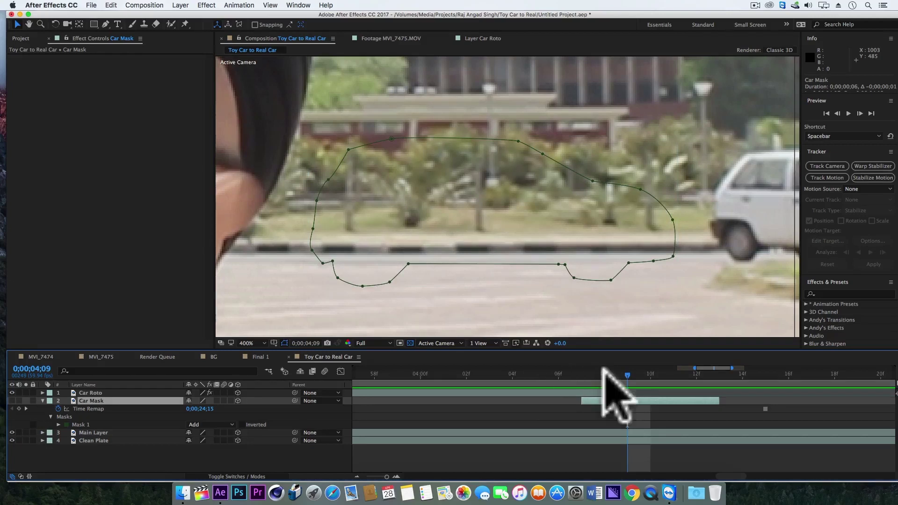
left_click(582, 374)
left_click_drag(103, 400, 101, 387)
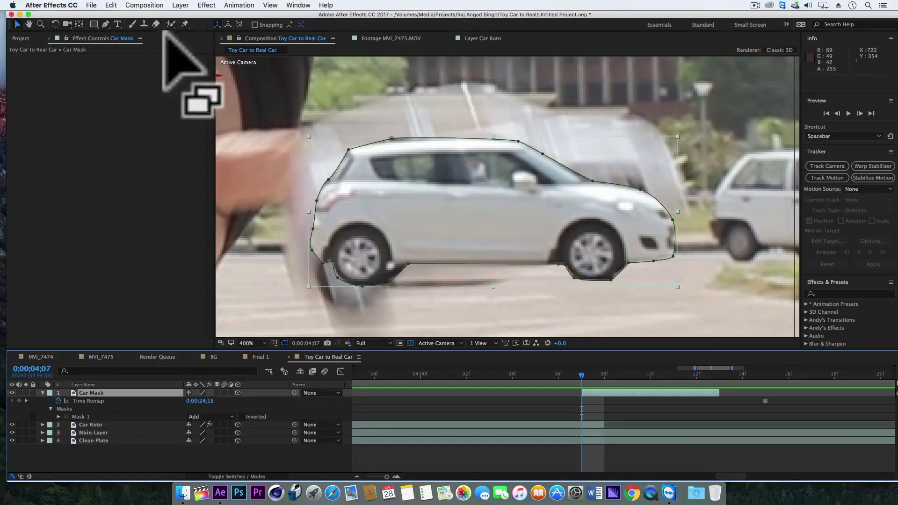
Move the Car Mask layer's anchor point to the ground just behind the car's rear wheel.
left_click(79, 24)
key("comma")
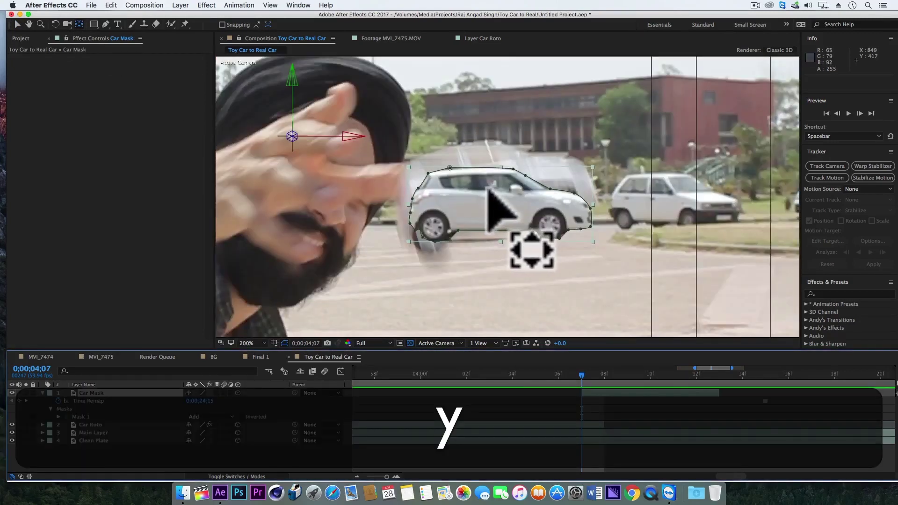
key("period")
key("comma")
left_click_drag(291, 136, 405, 240)
Add Position, Scale and Rotation keyframes to Car Mask and move them to 0;00;04;13.
key("shift+s")
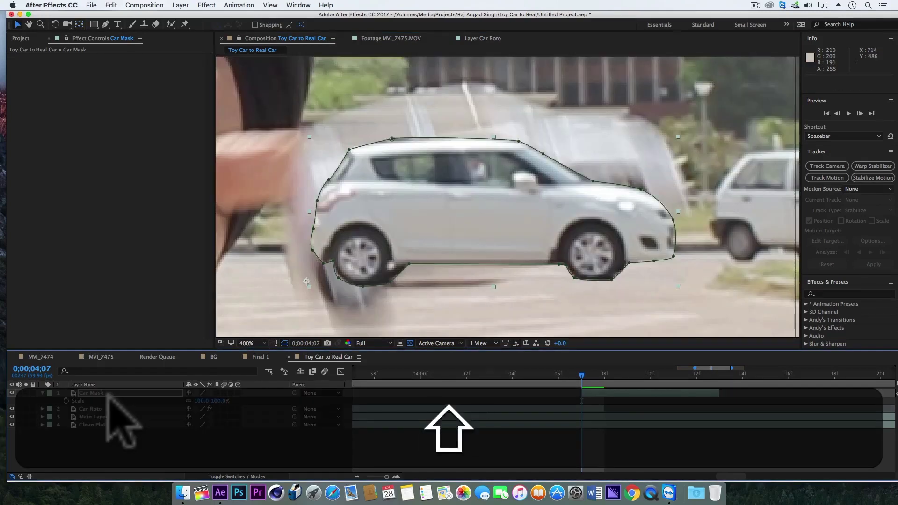
key("shift+r")
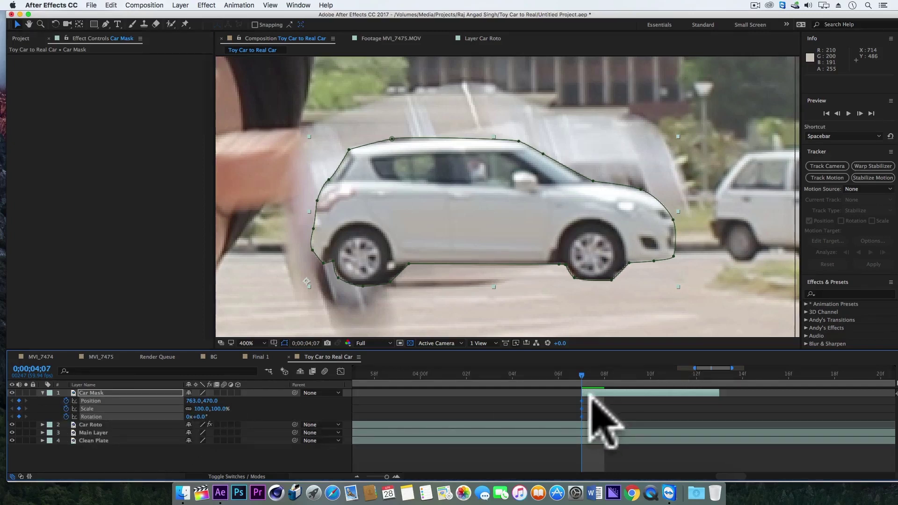
left_click_drag(589, 394, 720, 409)
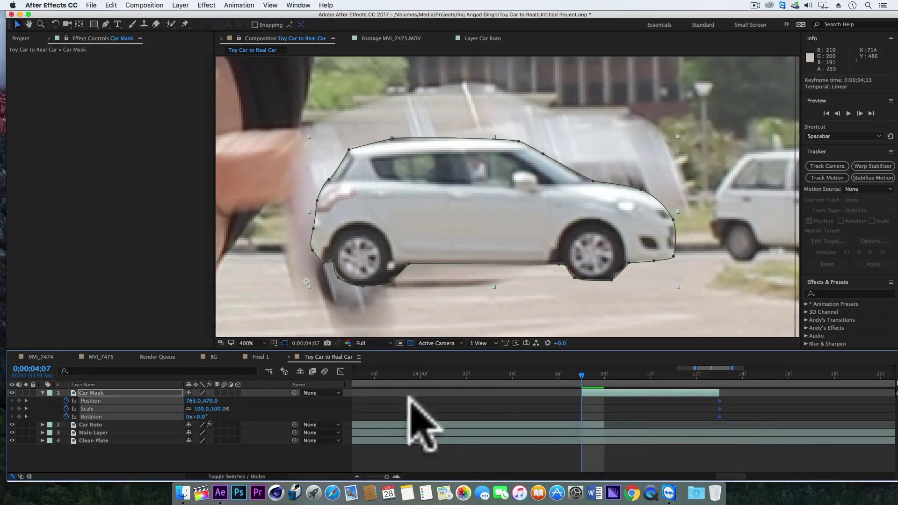
Keyframe Car Mask's rotation to -10° at 0;00;04;07, 0° at 0;00;04;09 and -4° at 0;00;04;11.
left_click(206, 412)
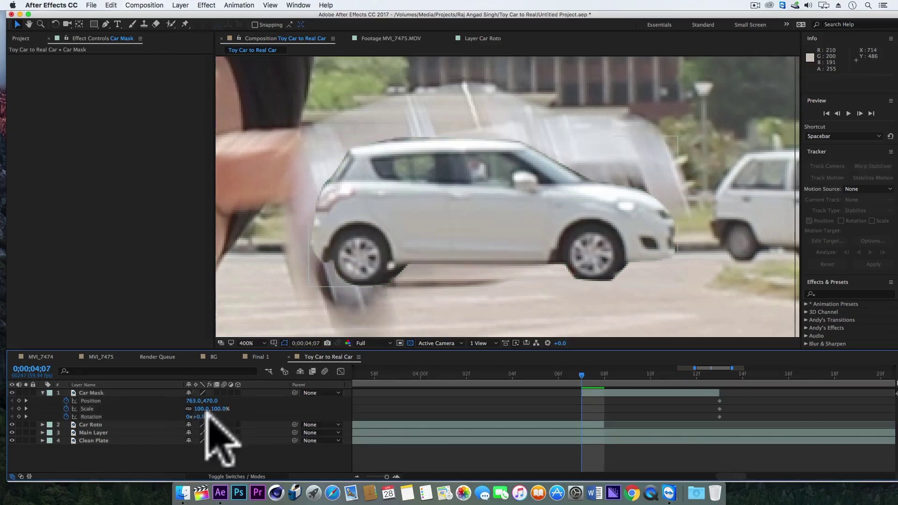
left_click_drag(210, 417, 200, 418)
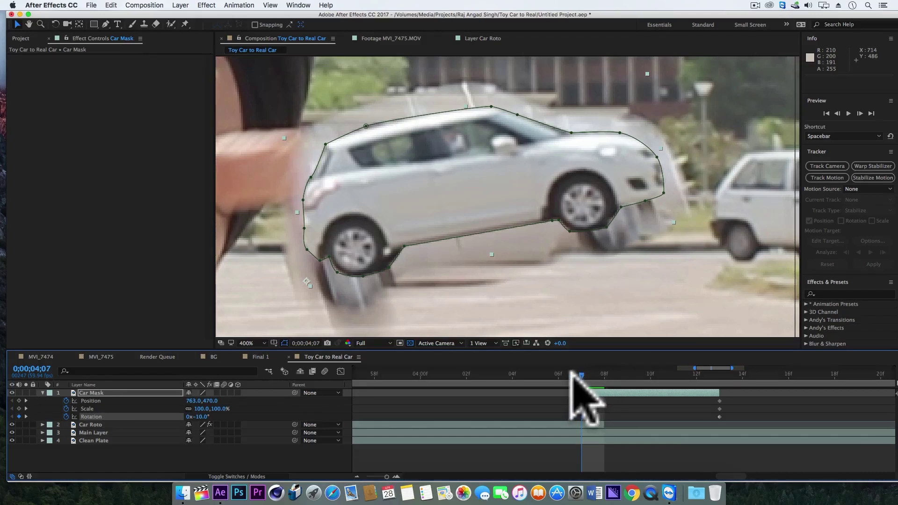
left_click_drag(572, 374, 627, 382)
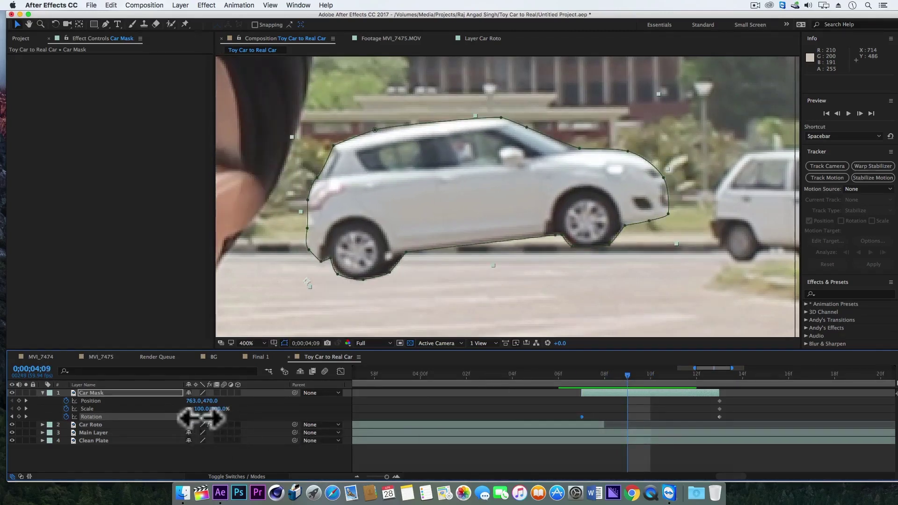
type("0")
key("Return")
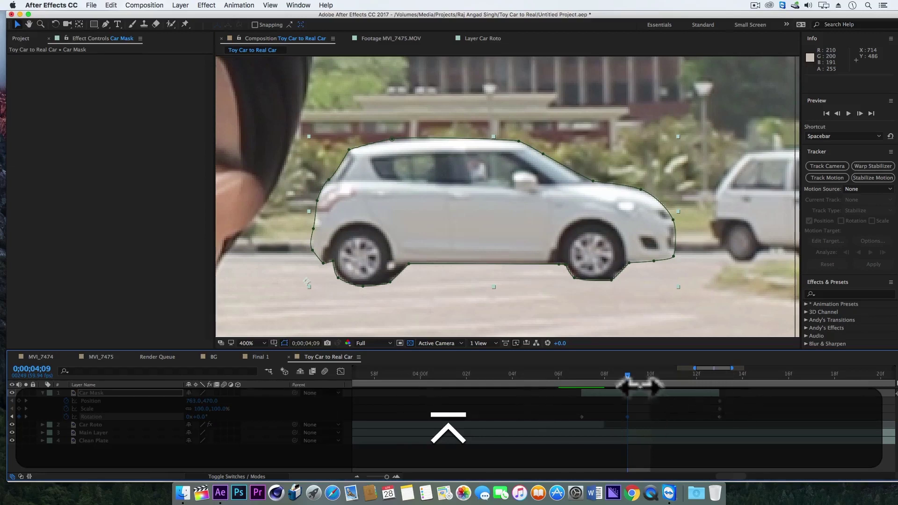
left_click_drag(627, 374, 673, 373)
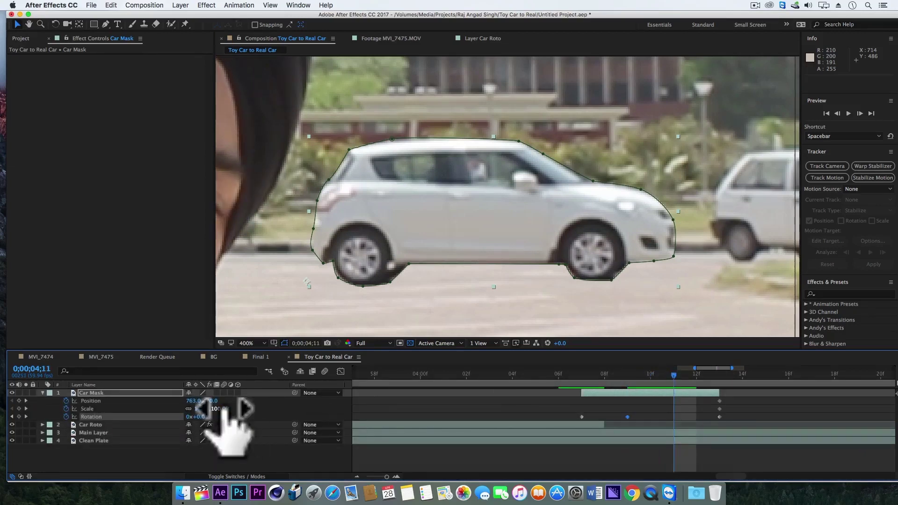
left_click_drag(196, 417, 204, 422)
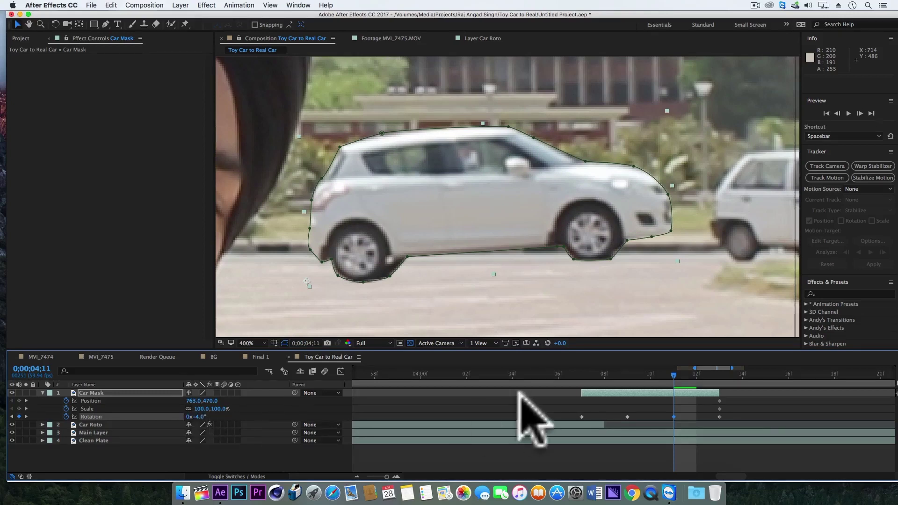
Start the work area at 0;00;03;44 and preview the toy car turning into the real car.
left_click_drag(691, 375, 618, 373)
key("space")
key("space")
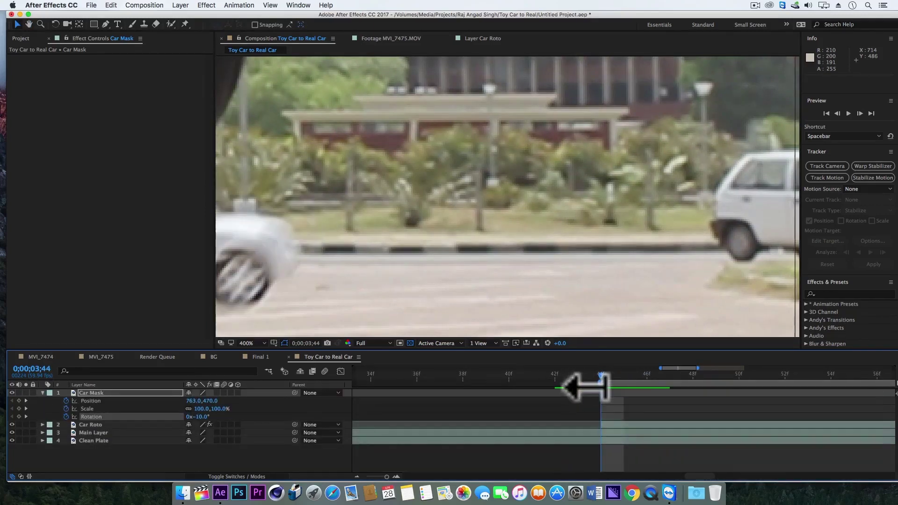
left_click(601, 375)
key("space")
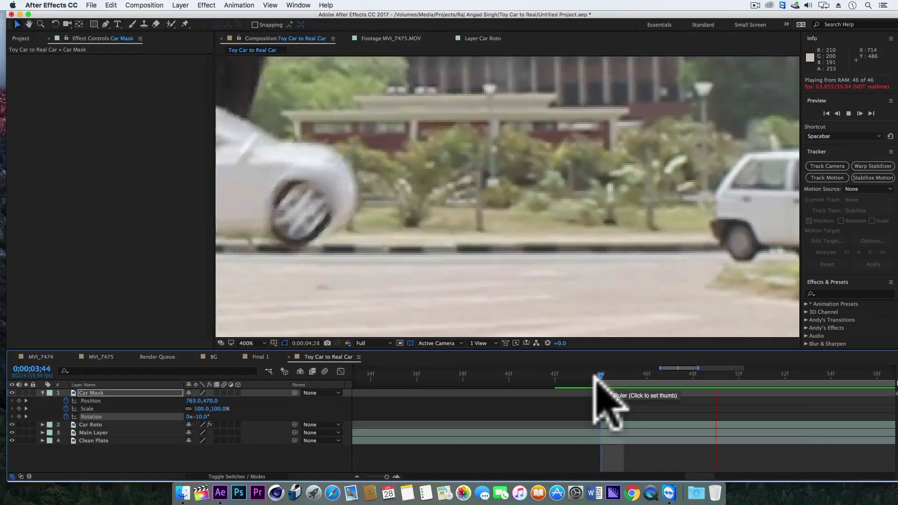
key("space")
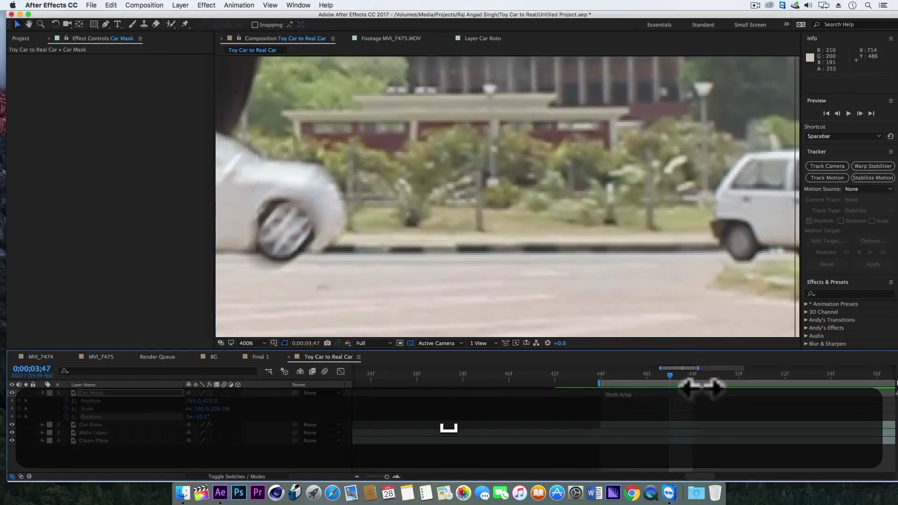
key("space")
key("minus")
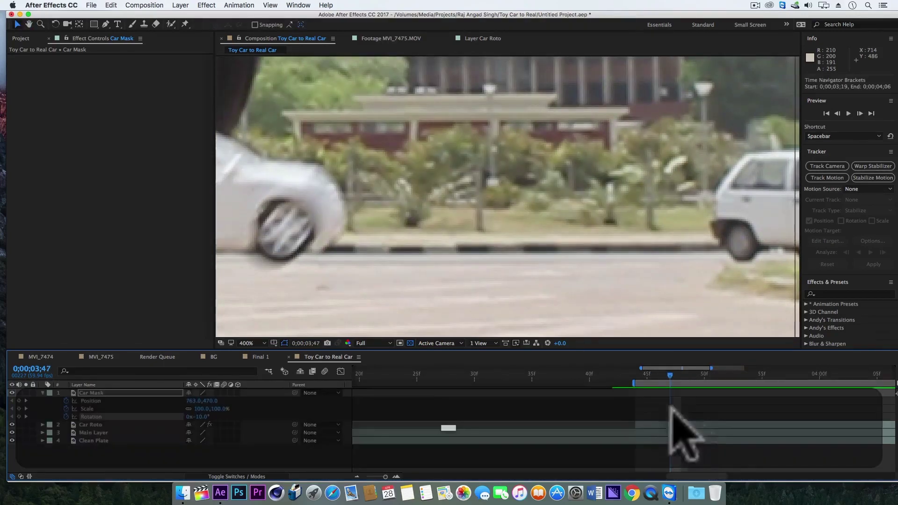
key("h")
left_click_drag(788, 386, 559, 387)
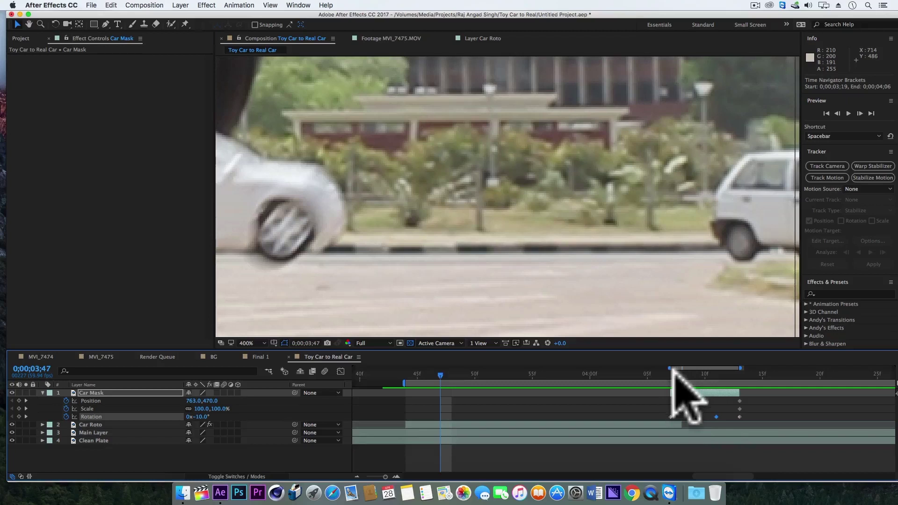
Apply Directional Blur to Car Mask at 0;00;04;07 with Direction 90° and a keyframed Blur Length of 10.
left_click(672, 374)
left_click(690, 391)
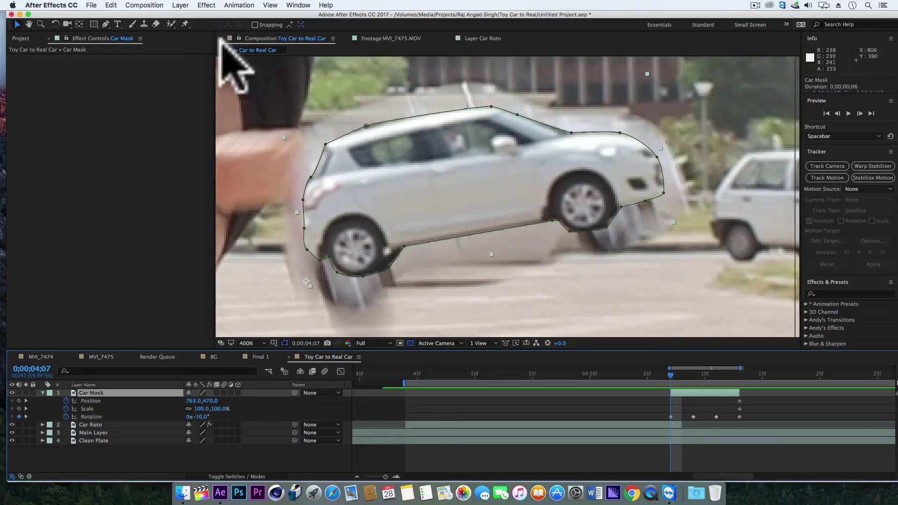
left_click(208, 6)
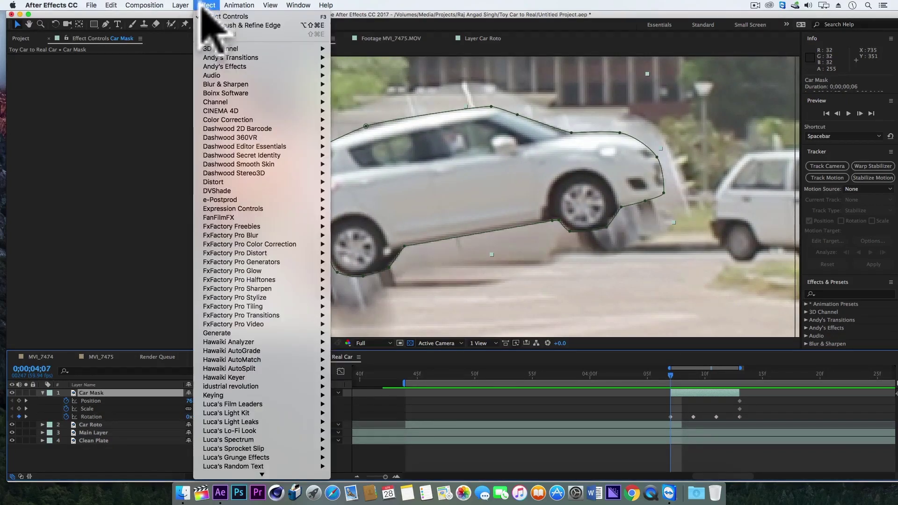
mouse_move(243, 85)
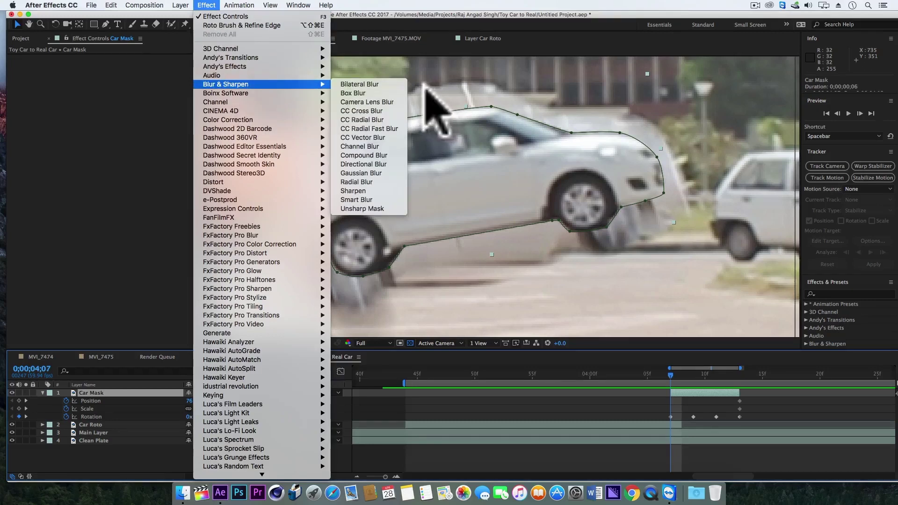
left_click(370, 164)
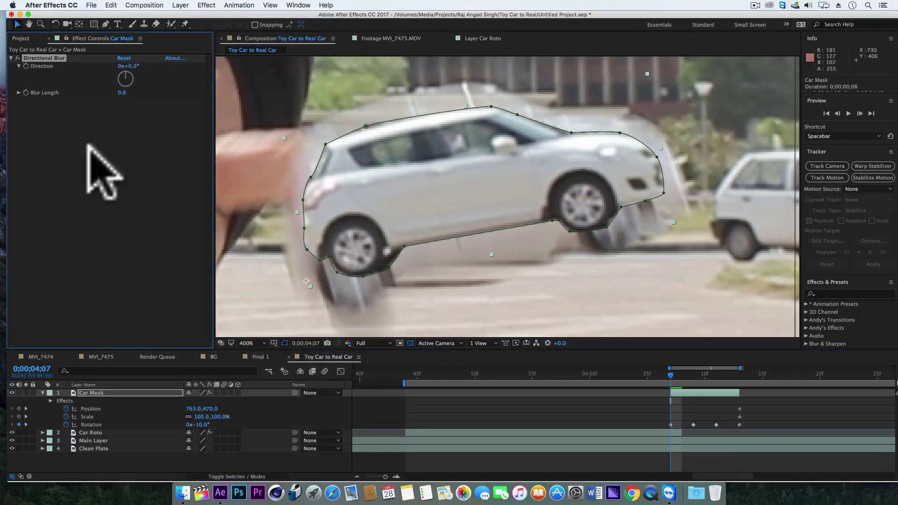
left_click(128, 65)
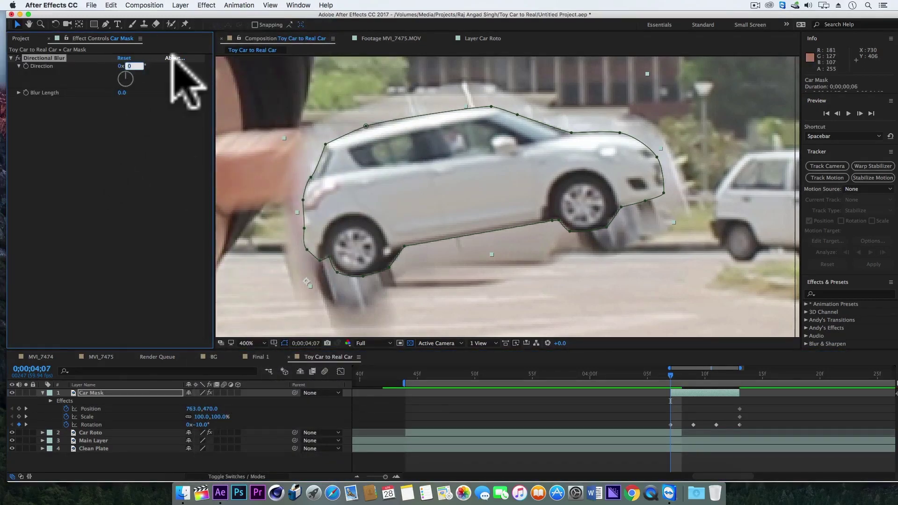
type("90")
left_click(121, 93)
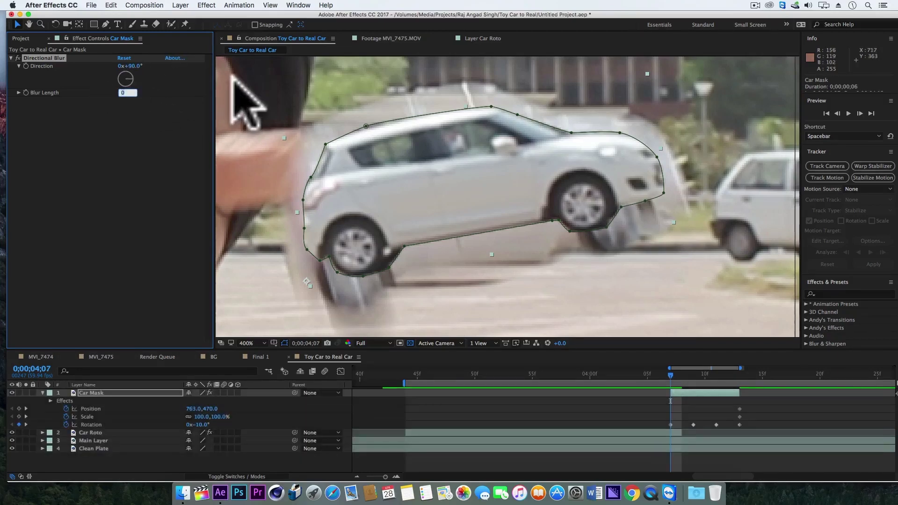
type("10")
key("Return")
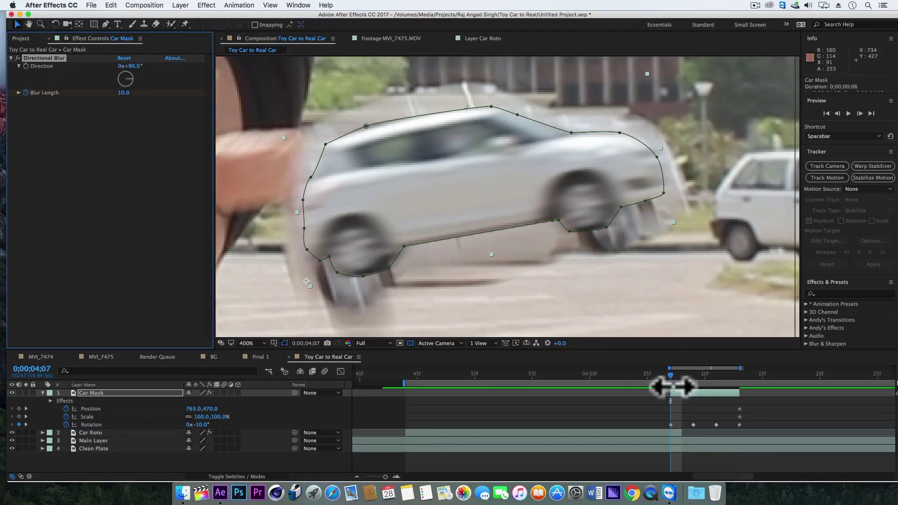
Show Car Mask's keyframed properties and set the Directional Blur's Blur Length to 1 at 0;00;04;11.
key("u")
left_click(718, 374)
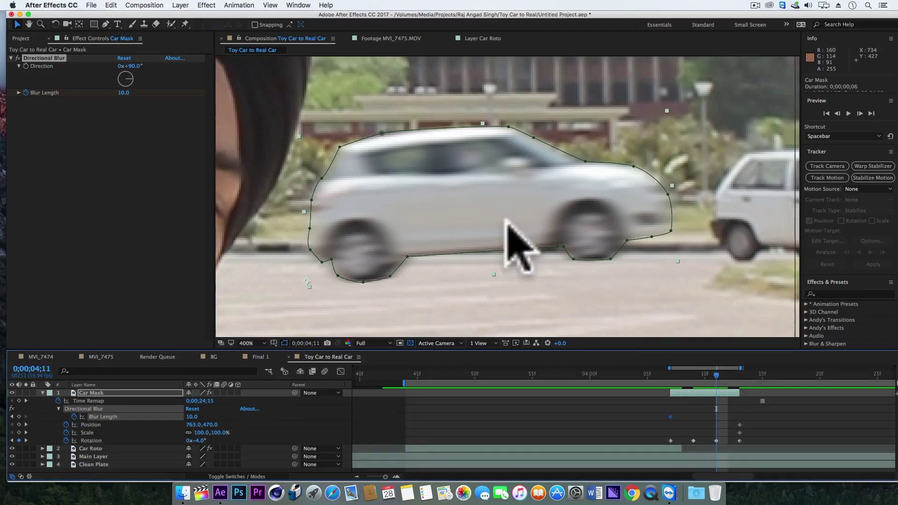
left_click(124, 93)
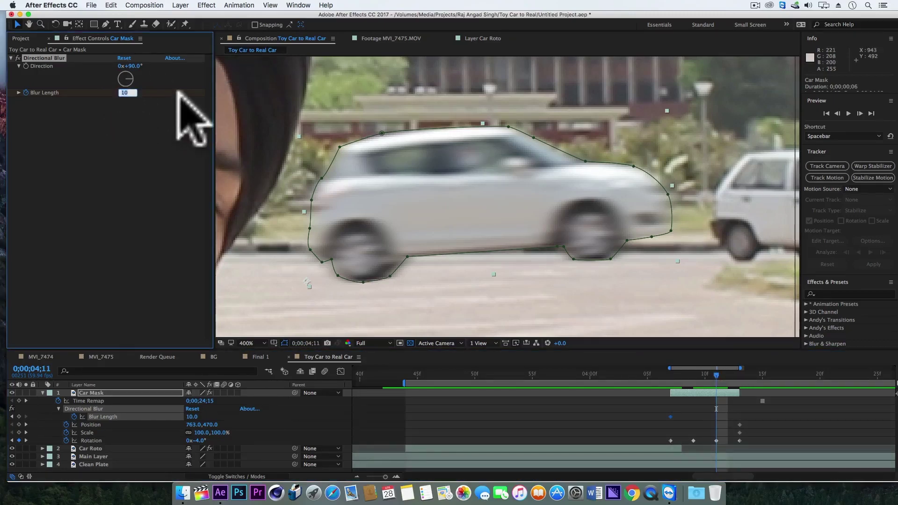
type("1")
key("Return")
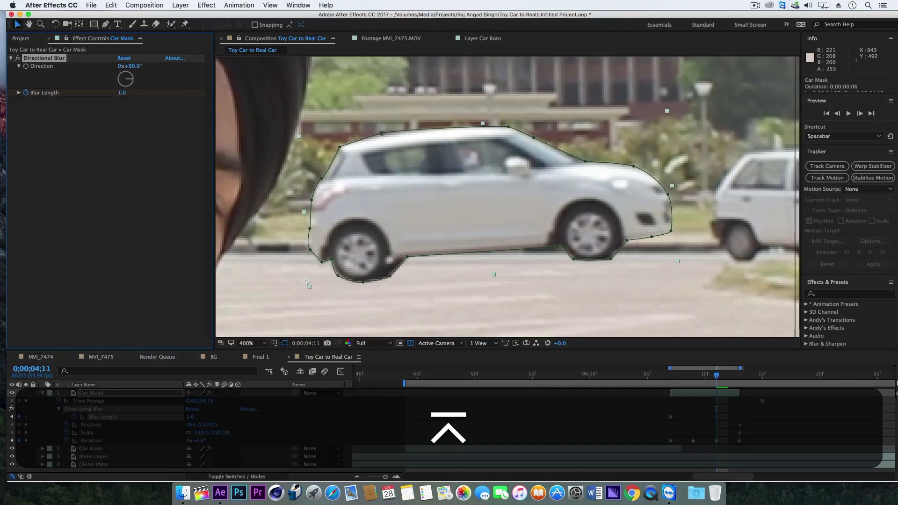
Keyframe Car Mask's opacity to 0% at 0;00;04;07 and 100% at 0;00;04;08.
left_click(671, 372)
key("t")
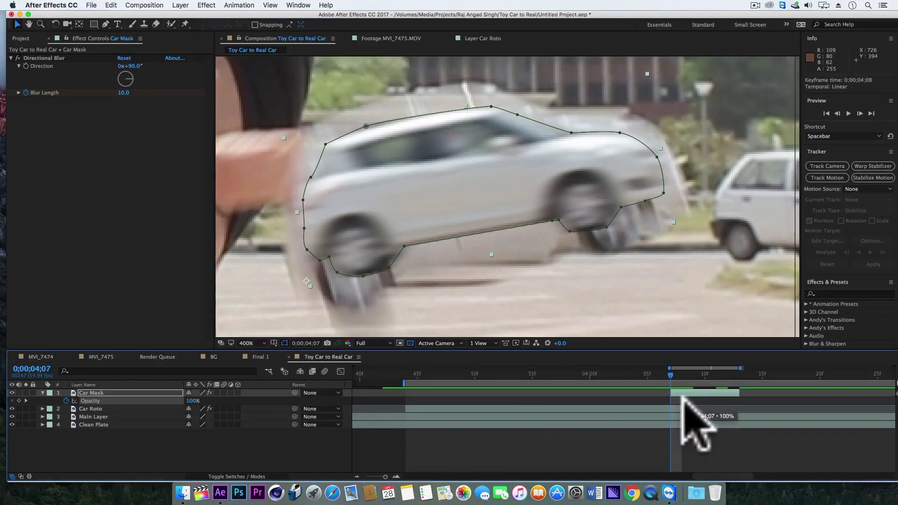
left_click(196, 401)
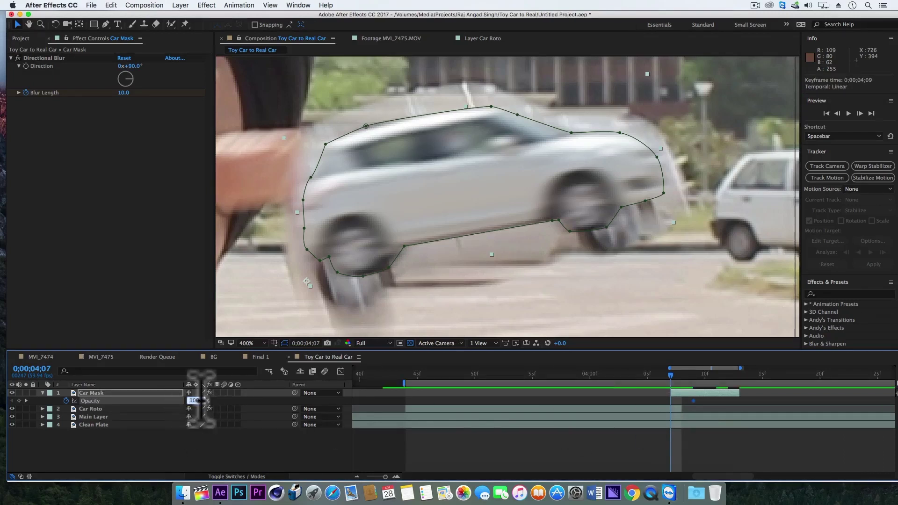
type("0")
key("Return")
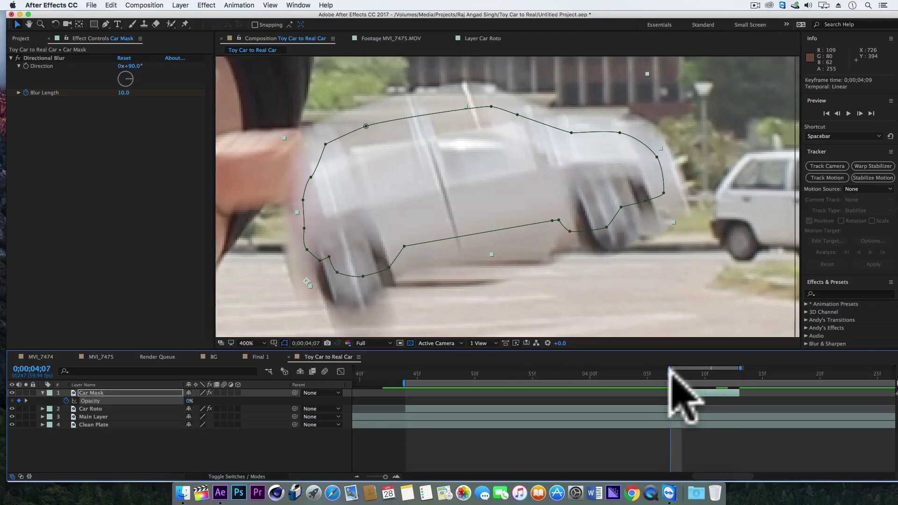
left_click_drag(669, 370, 680, 369)
key("Page_Up")
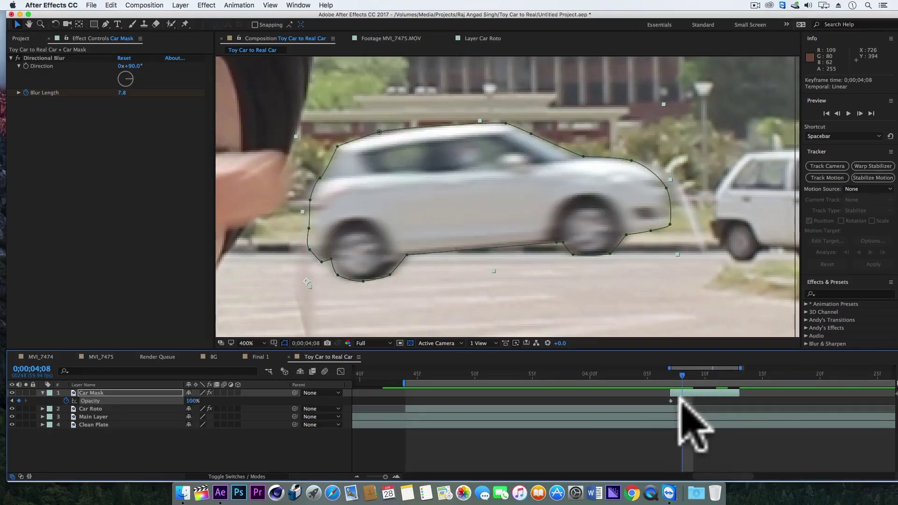
Scale Car Mask up to about 117% at 0;00;04;07, move it over the blurred toy car and fine-tune its scale to match.
key("s")
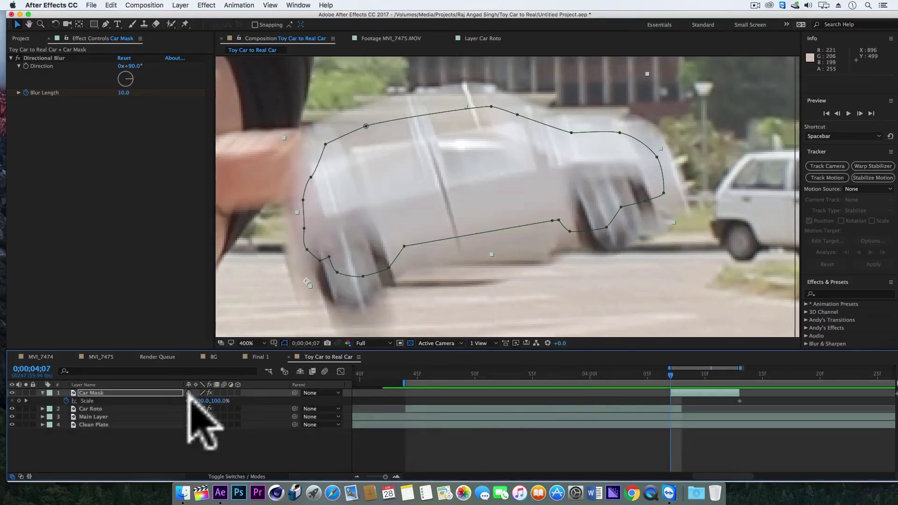
left_click_drag(201, 401, 210, 401)
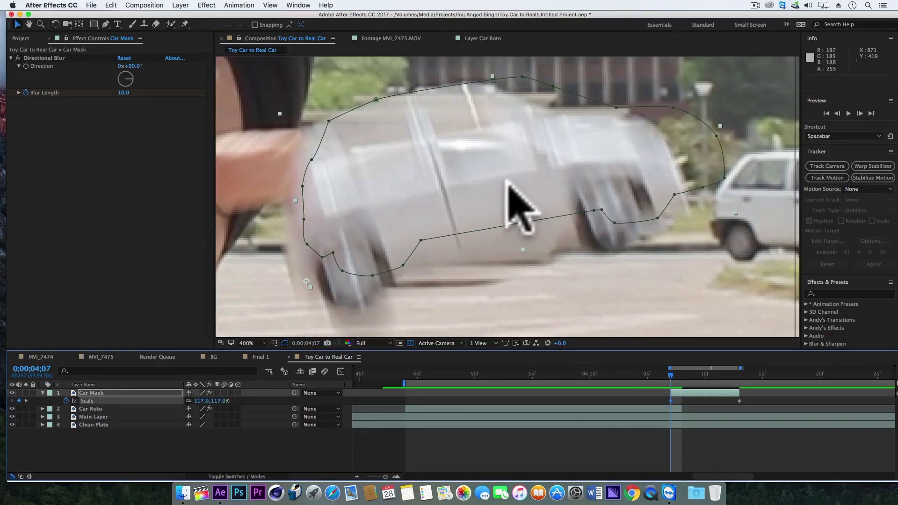
key("Page_Down")
key("Page_Up")
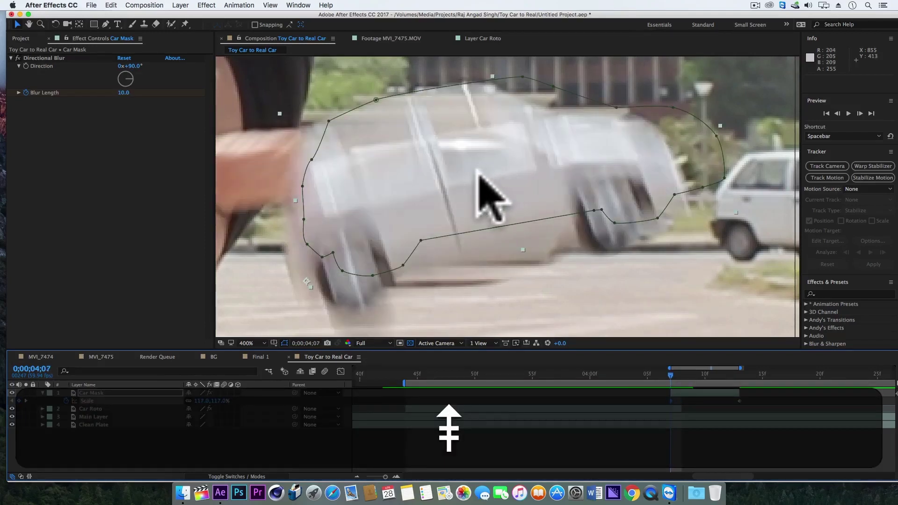
left_click_drag(474, 177, 453, 193)
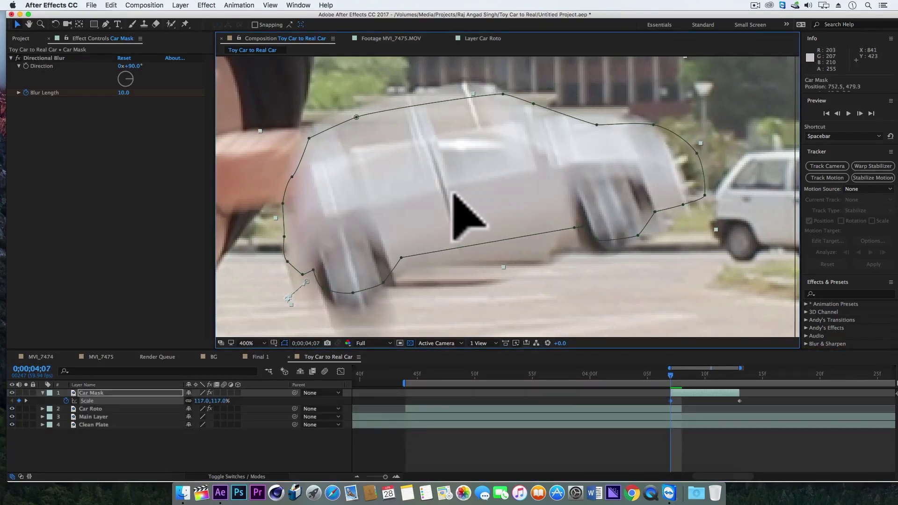
left_click_drag(209, 401, 202, 401)
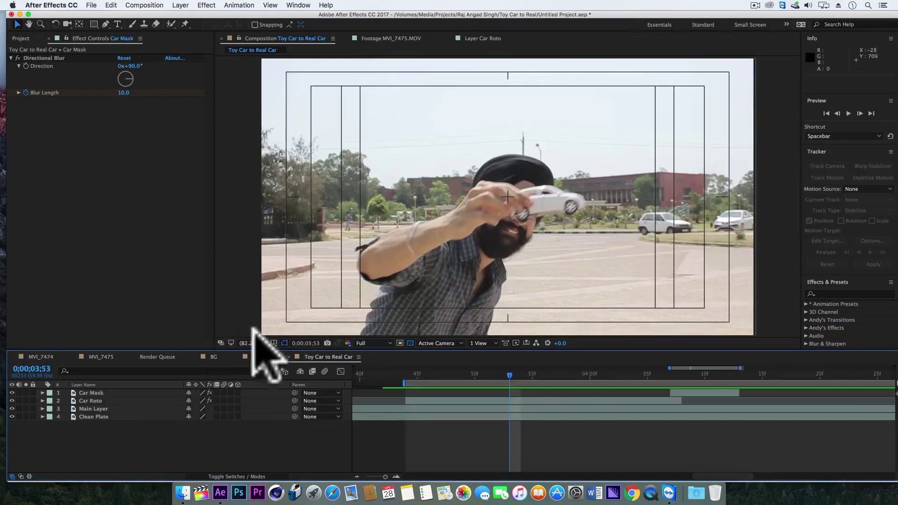
Extend the work area's start back to 0;00;01;44 and preview the whole transition.
left_click_drag(506, 383, 488, 381)
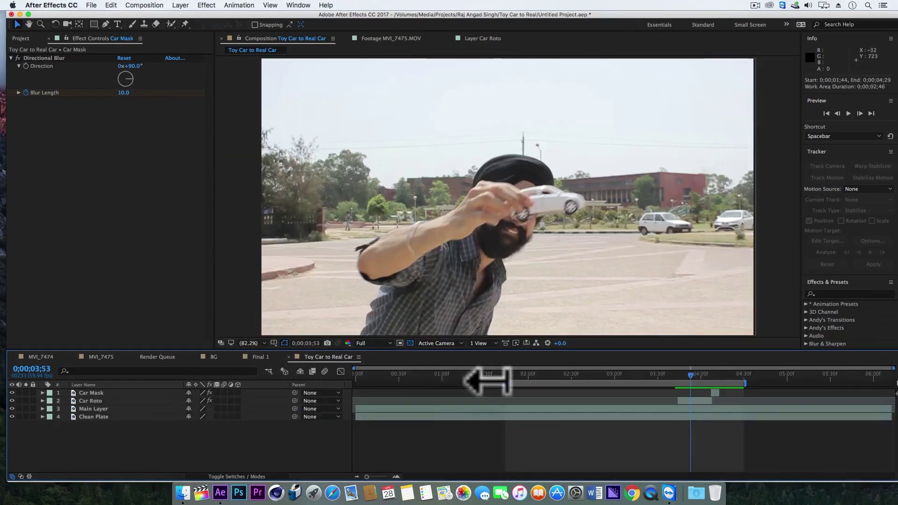
key("KP_0")
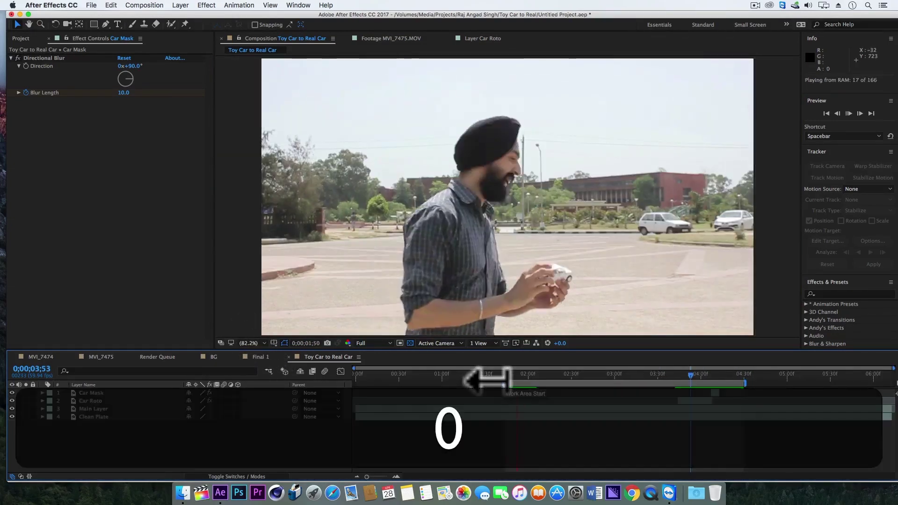